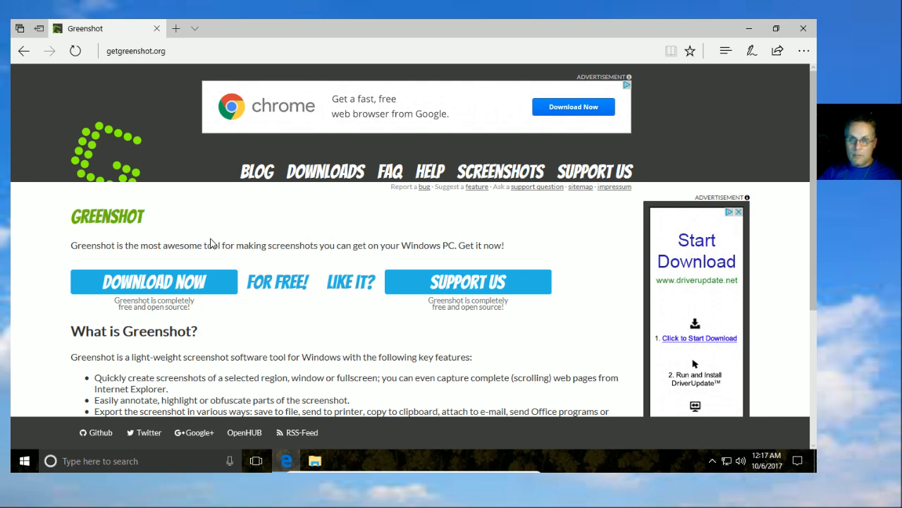
Open Snipping Tool and capture a rectangular snip of the Greenshot page from the header logo down to the download buttons
{"action": "left_click", "coordinate": [24, 462]}
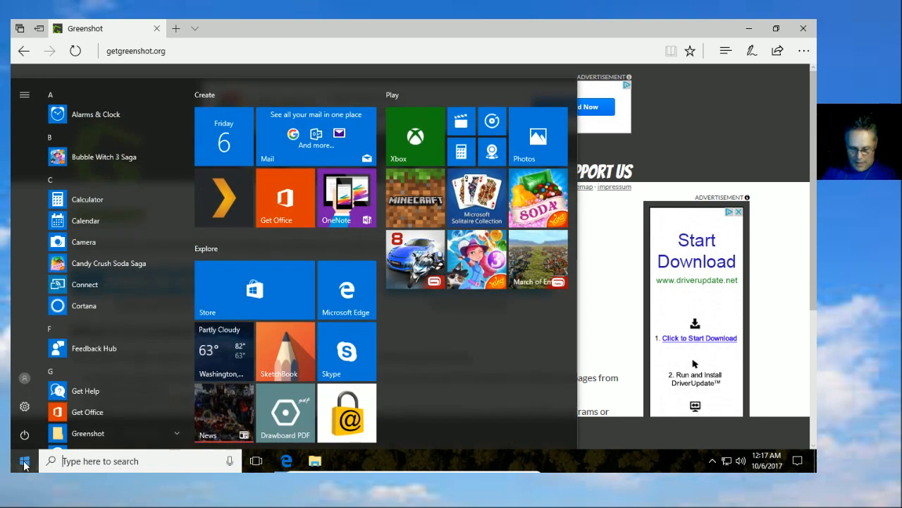
{"action": "type", "text": "sni"}
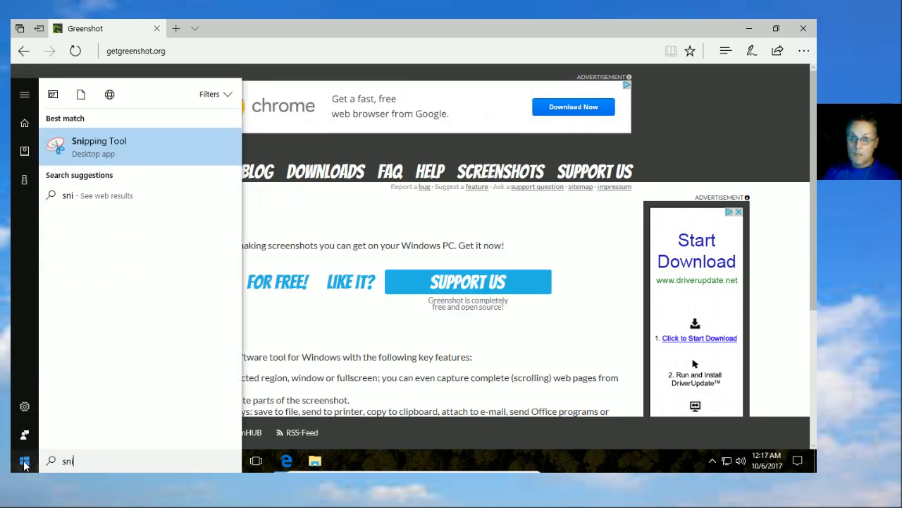
{"action": "key", "text": "Return"}
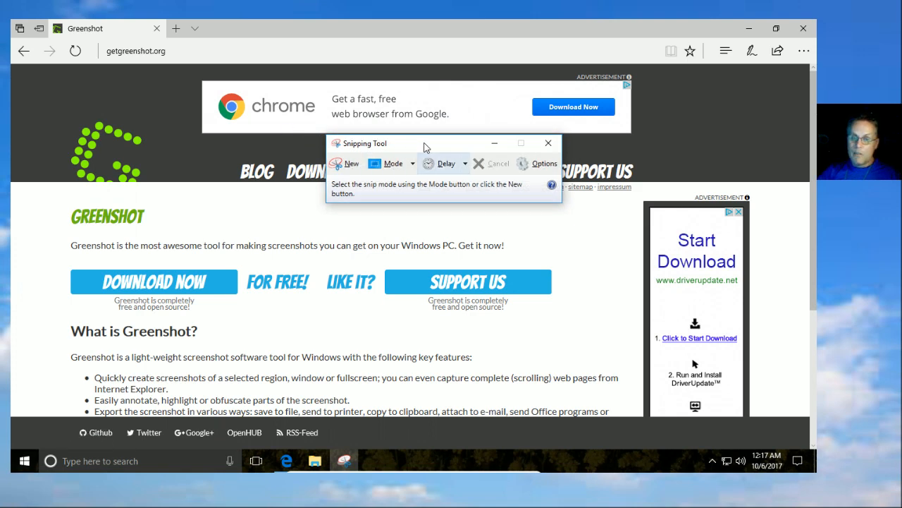
{"action": "left_click", "coordinate": [348, 167]}
{"action": "left_click_drag", "start_coordinate": [52, 94], "coordinate": [463, 310]}
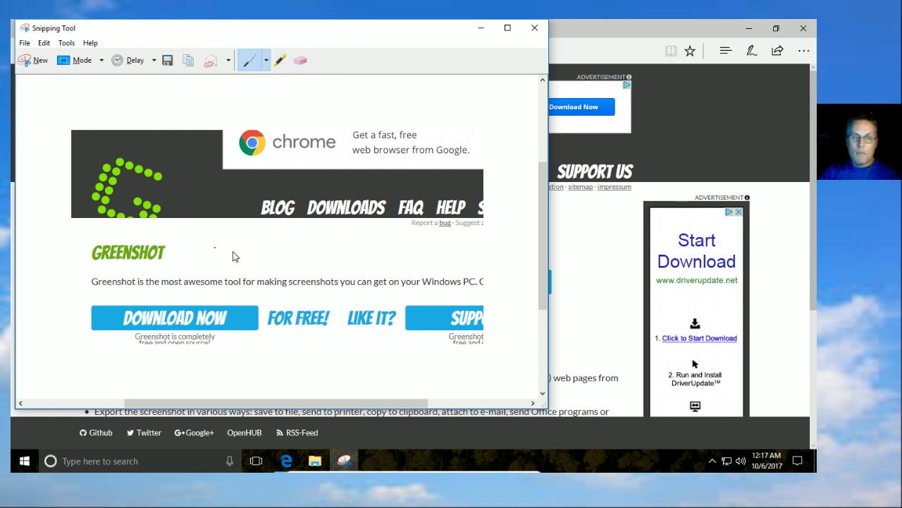
Draw a blue pen arrow pointing at the GREENSHOT heading and highlight the sentence below it in yellow
{"action": "mouse_move", "coordinate": [267, 250]}
{"action": "left_mouse_down"}
{"action": "mouse_move", "coordinate": [182, 253]}
{"action": "mouse_move", "coordinate": [211, 234]}
{"action": "mouse_move", "coordinate": [215, 263]}
{"action": "left_mouse_up"}
{"action": "left_click", "coordinate": [203, 247]}
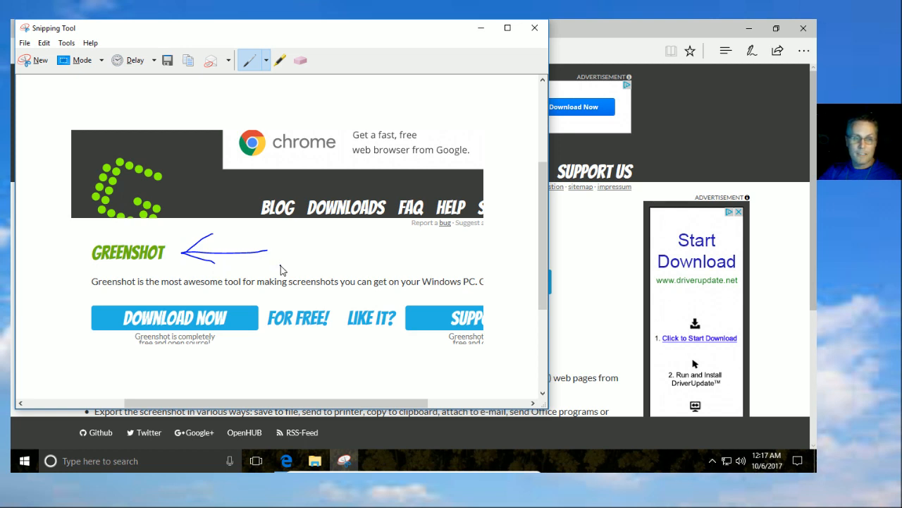
{"action": "left_click", "coordinate": [281, 61]}
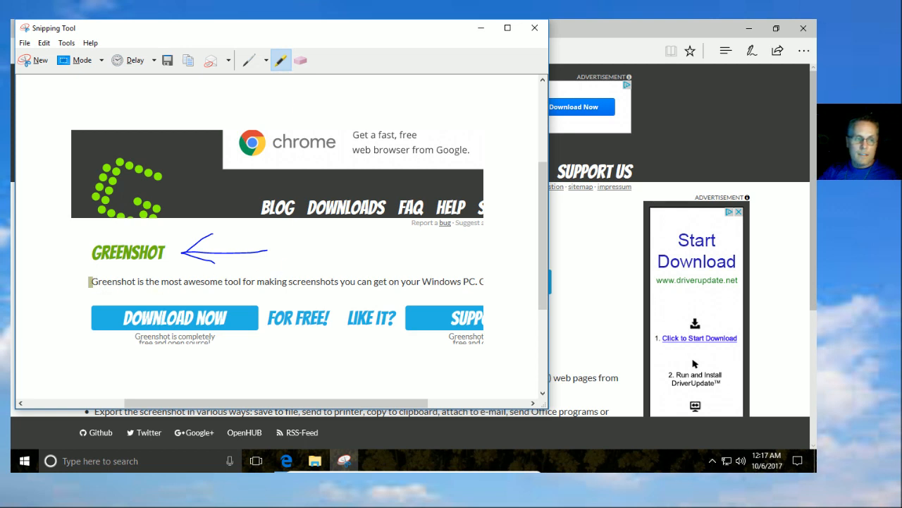
{"action": "left_click_drag", "start_coordinate": [90, 282], "coordinate": [486, 282]}
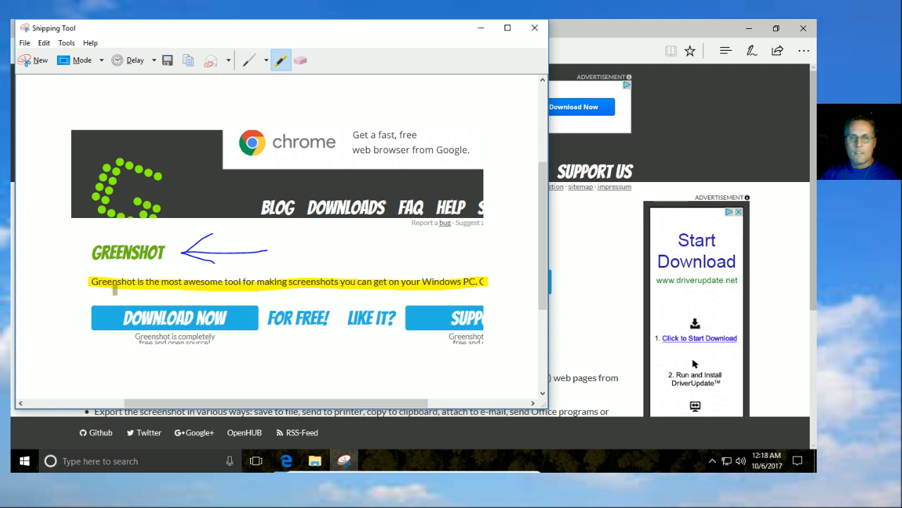
Erase the pen arrow from the snip, then discard the snip and close Snipping Tool
{"action": "left_click", "coordinate": [301, 61]}
{"action": "mouse_move", "coordinate": [240, 238]}
{"action": "left_mouse_down"}
{"action": "mouse_move", "coordinate": [214, 260]}
{"action": "mouse_move", "coordinate": [194, 239]}
{"action": "mouse_move", "coordinate": [227, 228]}
{"action": "left_mouse_up"}
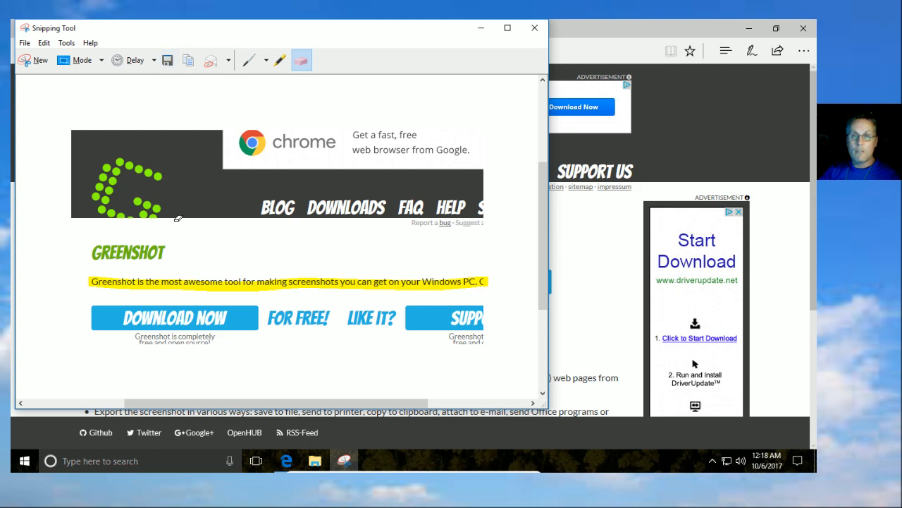
{"action": "left_click", "coordinate": [39, 63]}
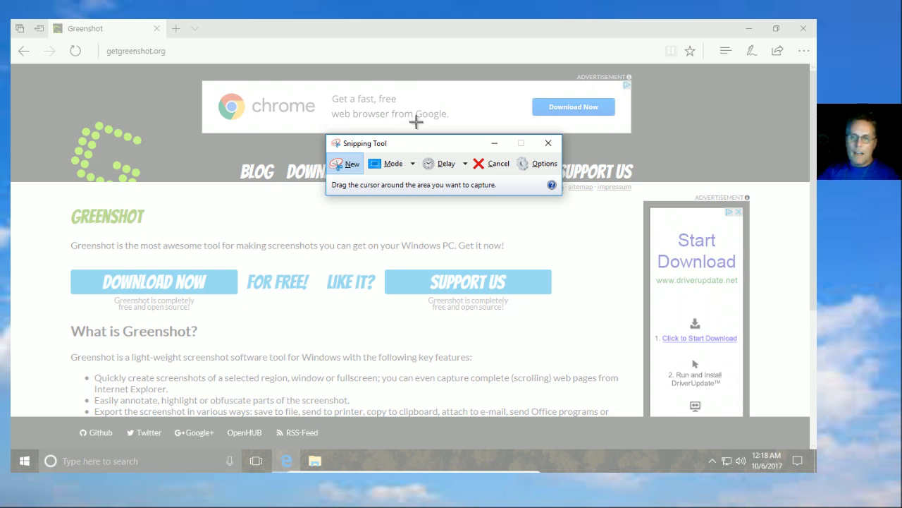
{"action": "left_click", "coordinate": [549, 144]}
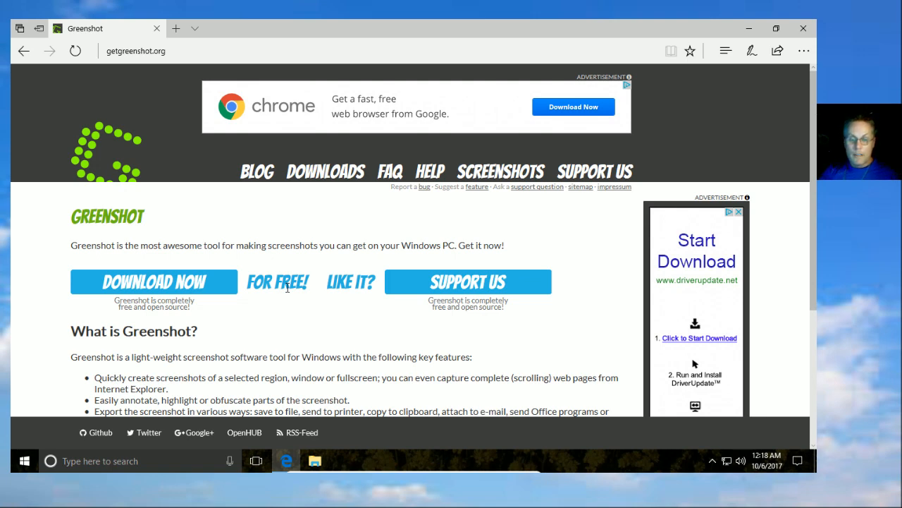
Capture the page area from the logo to the download buttons with Greenshot and dismiss the destination choices
{"action": "key", "text": "Print"}
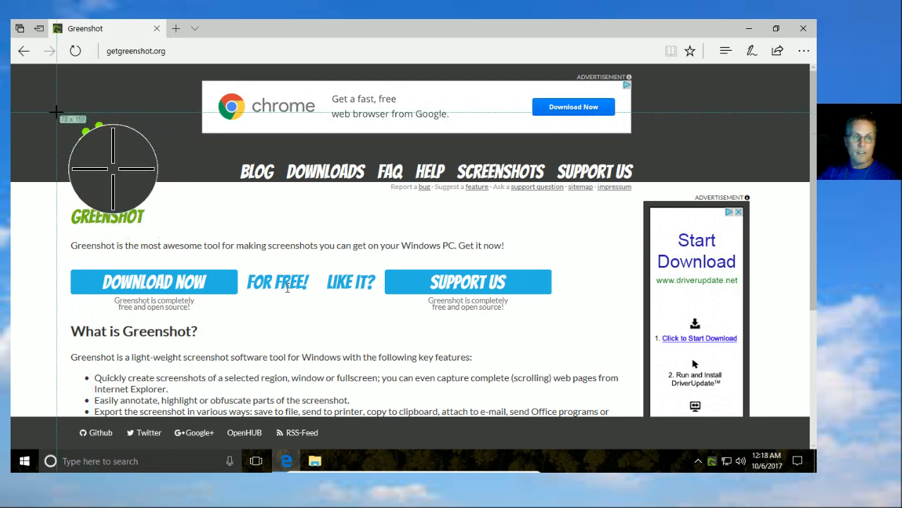
{"action": "left_click_drag", "start_coordinate": [56, 112], "coordinate": [577, 325]}
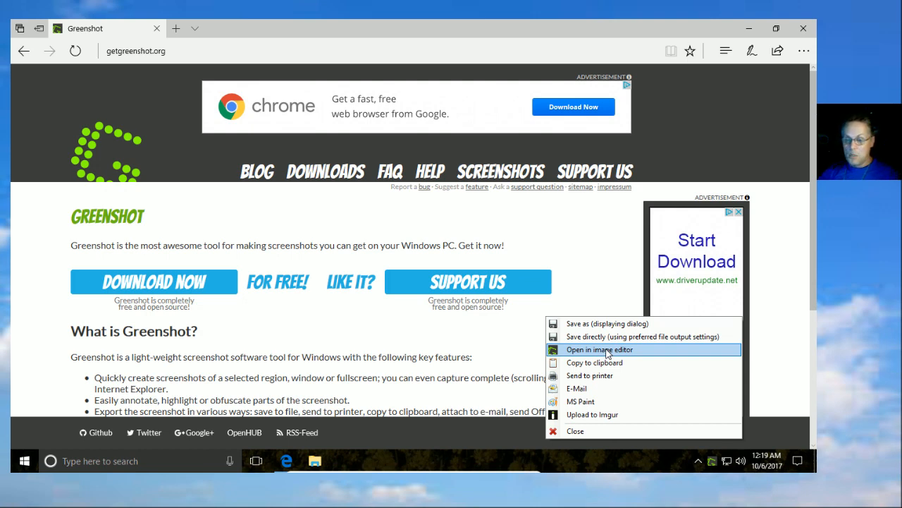
{"action": "left_click", "coordinate": [575, 431]}
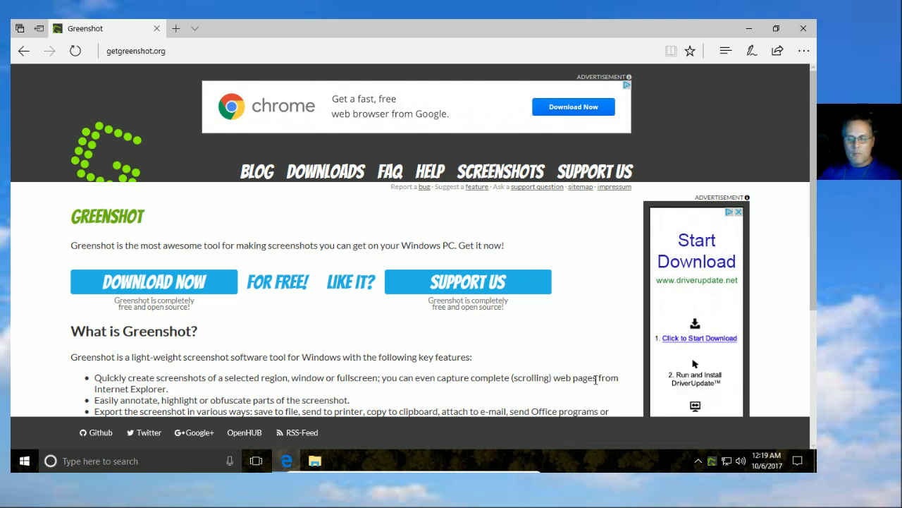
Open Greenshot's preferences and, in the capture settings, disable Show notifications and enable Match capture size
{"action": "left_click", "coordinate": [702, 463]}
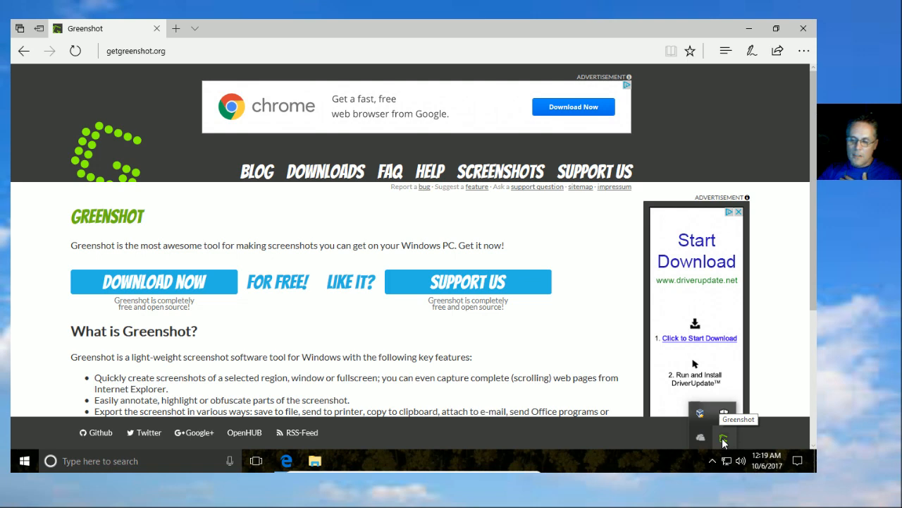
{"action": "right_click", "coordinate": [723, 439]}
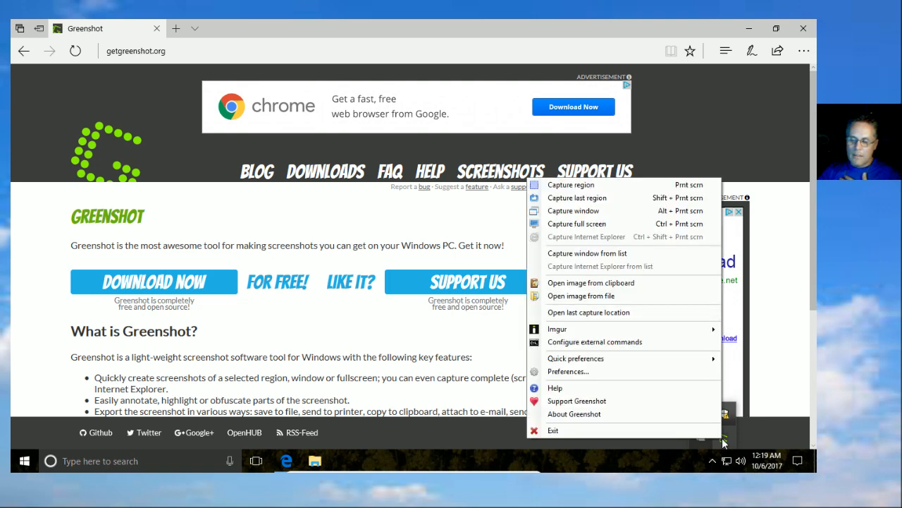
{"action": "left_click", "coordinate": [575, 379]}
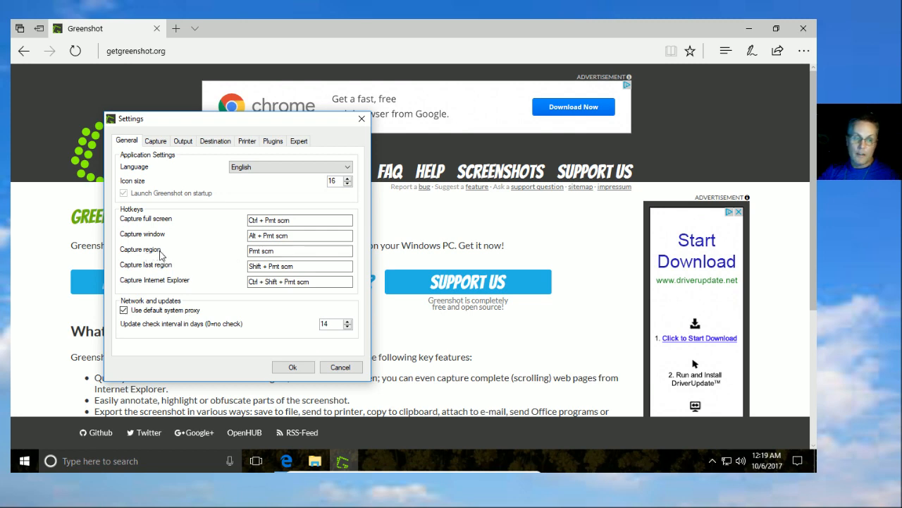
{"action": "left_click", "coordinate": [156, 141]}
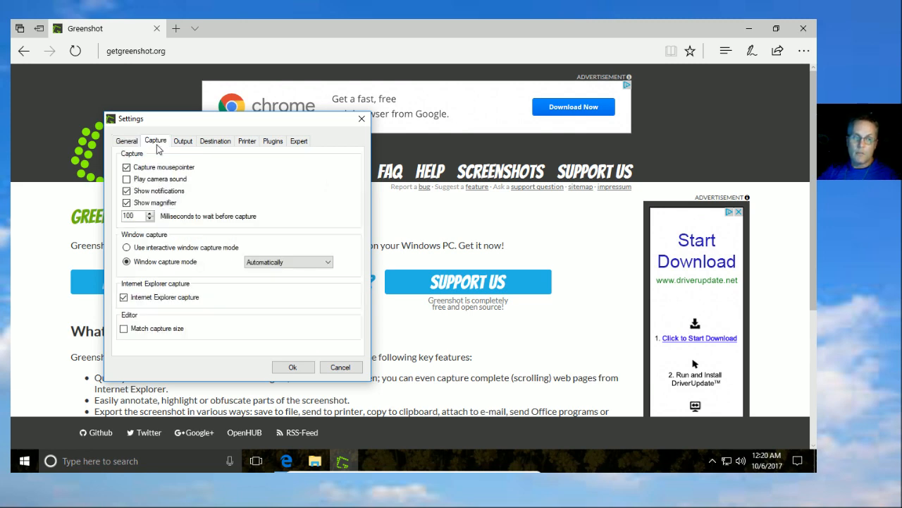
{"action": "left_click", "coordinate": [126, 191]}
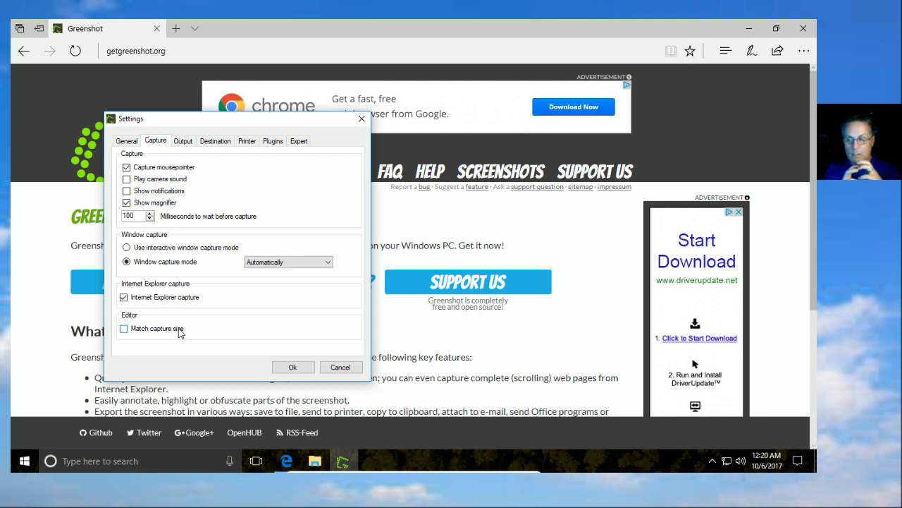
{"action": "left_click", "coordinate": [124, 330]}
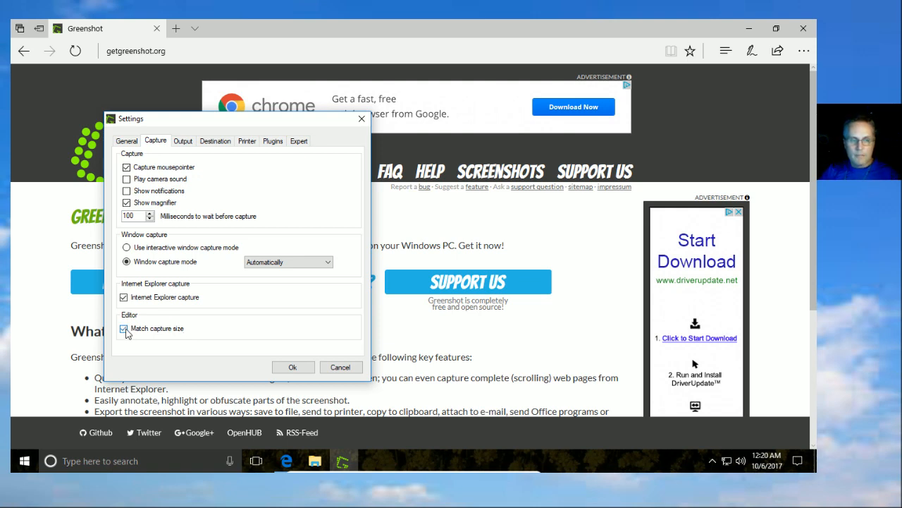
Set the output storage location to a new folder named ScreenCaptures inside Documents
{"action": "left_click", "coordinate": [186, 141]}
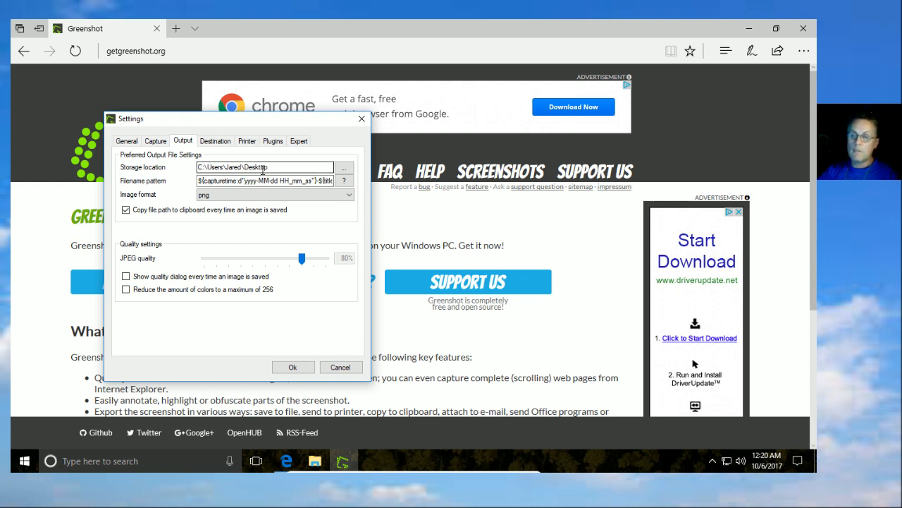
{"action": "left_click", "coordinate": [344, 172]}
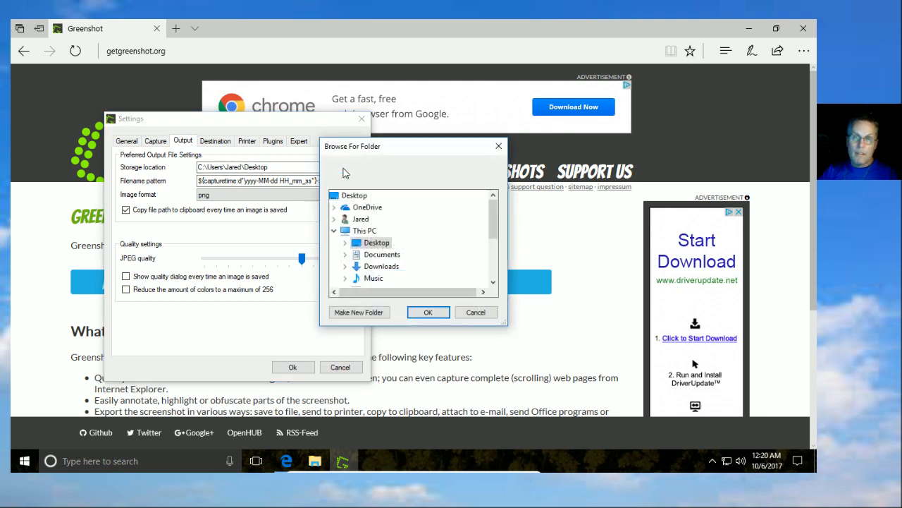
{"action": "left_click", "coordinate": [375, 255]}
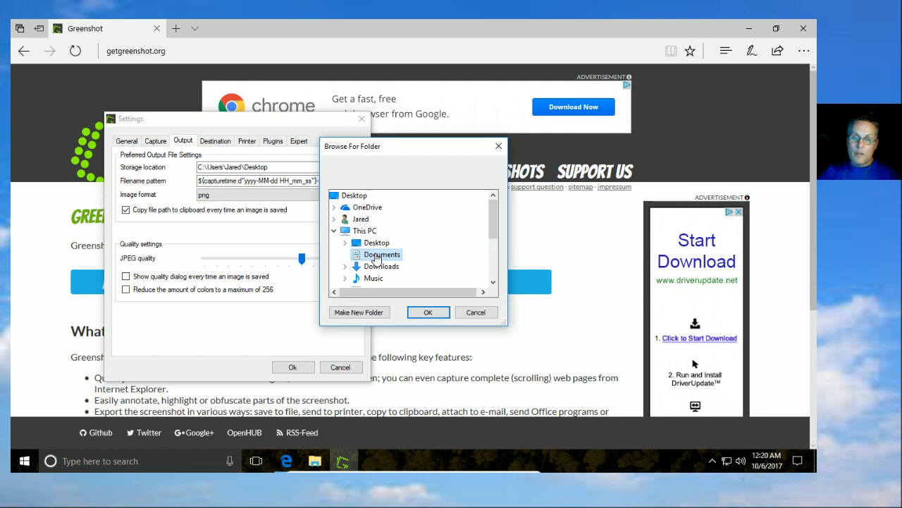
{"action": "left_click", "coordinate": [364, 313]}
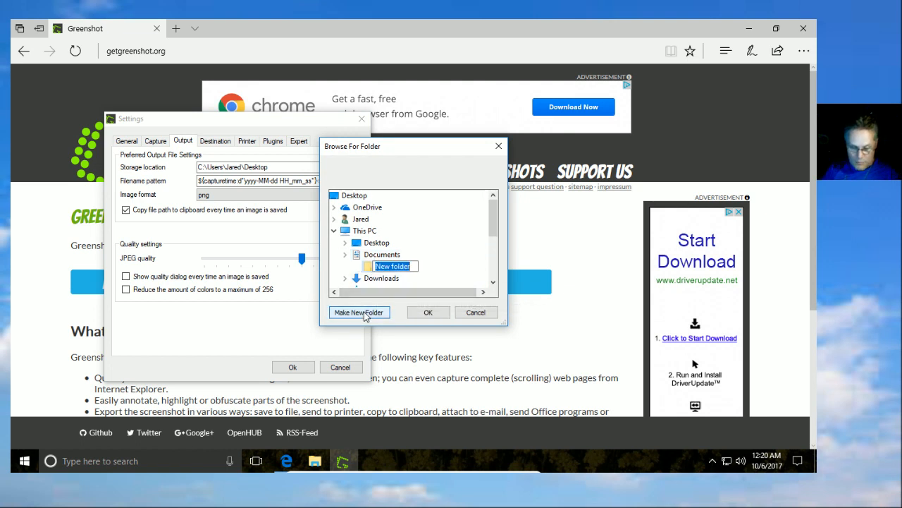
{"action": "type", "text": "Screen"}
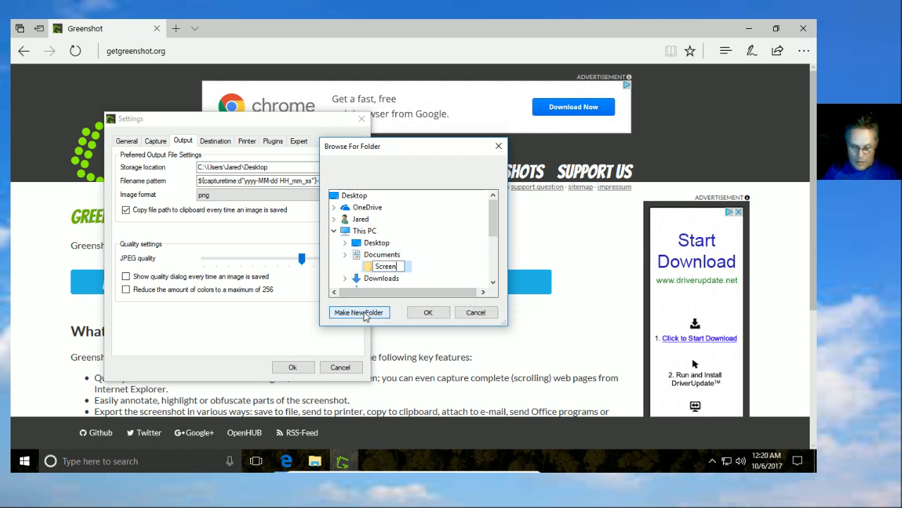
{"action": "type", "text": "Capture"}
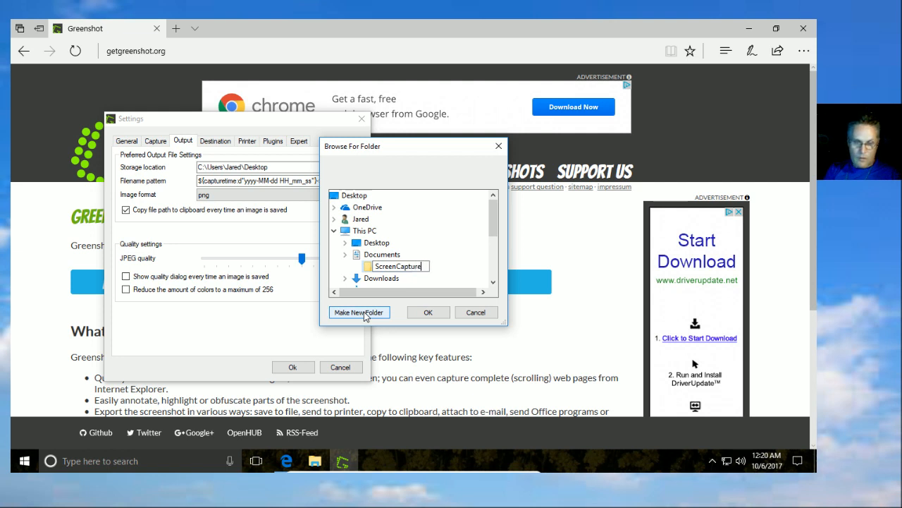
{"action": "type", "text": "s"}
{"action": "key", "text": "Return"}
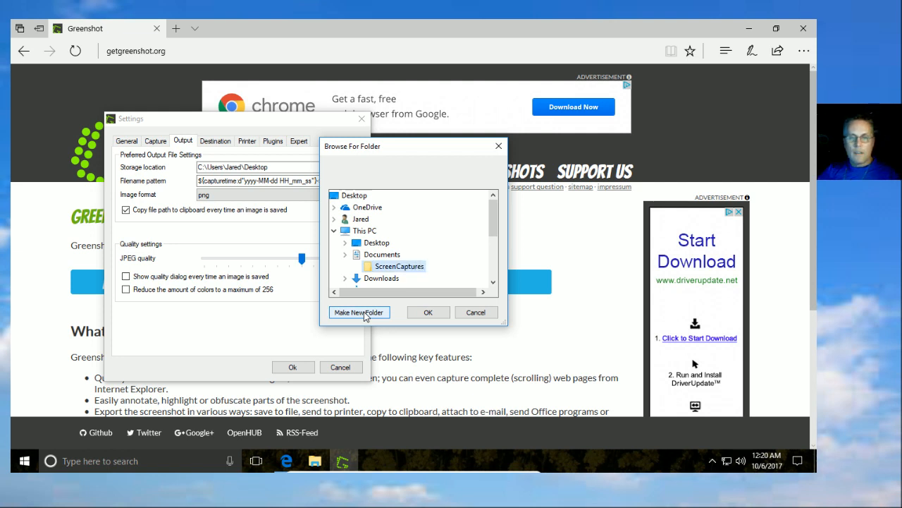
{"action": "left_click", "coordinate": [430, 313]}
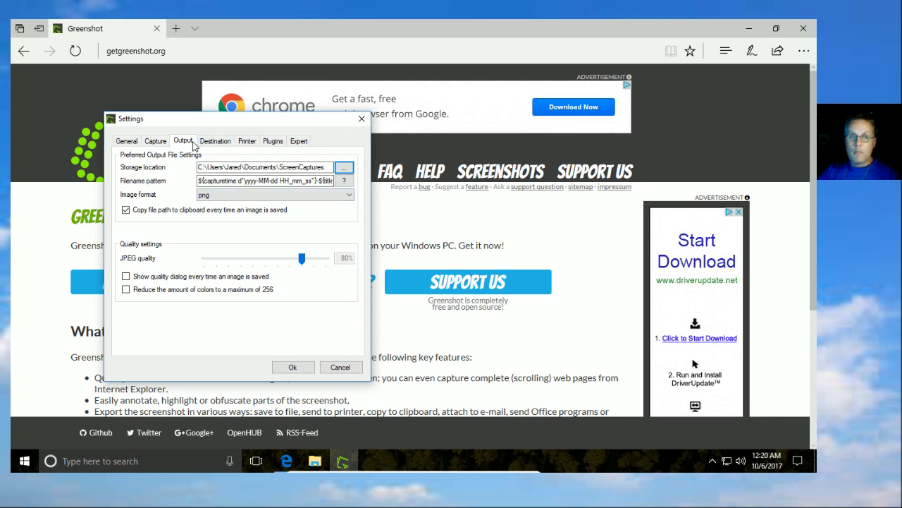
Turn off dynamic destination selection, enable Save directly and Open in image editor as destinations, and save the settings
{"action": "left_click", "coordinate": [215, 143]}
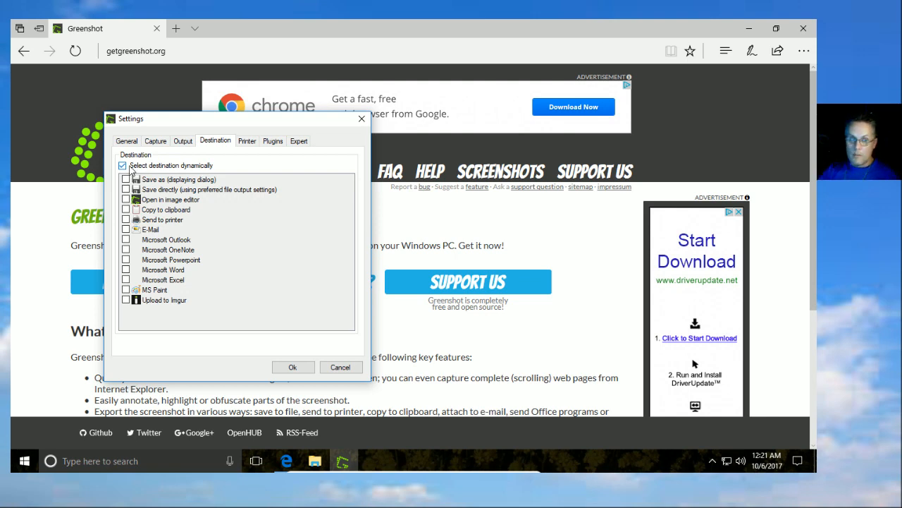
{"action": "left_click", "coordinate": [123, 165]}
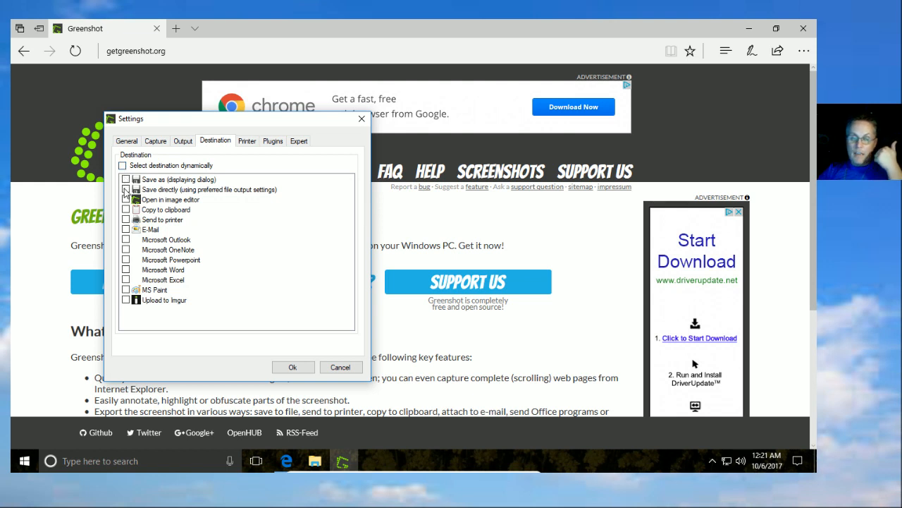
{"action": "left_click", "coordinate": [125, 190]}
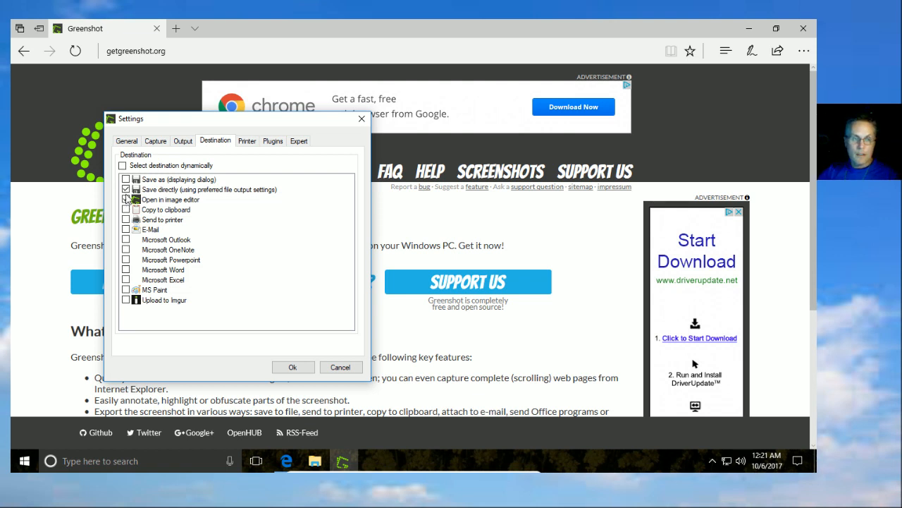
{"action": "left_click", "coordinate": [126, 200]}
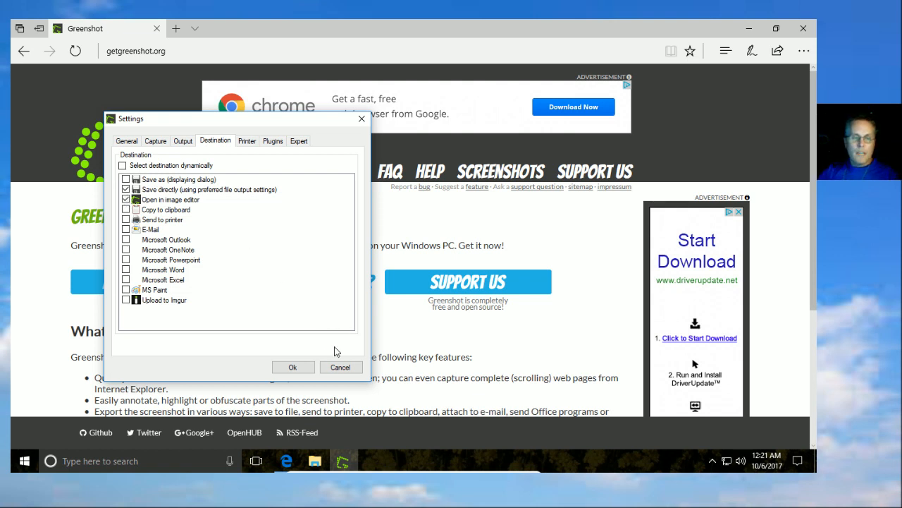
{"action": "left_click", "coordinate": [293, 367]}
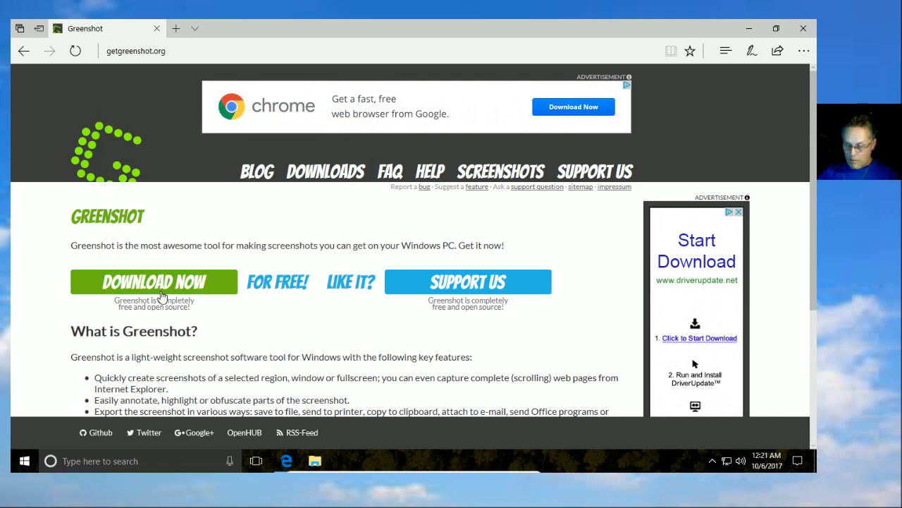
Capture the page area from the header logo to the download buttons with Greenshot's region capture
{"action": "key", "text": "Print"}
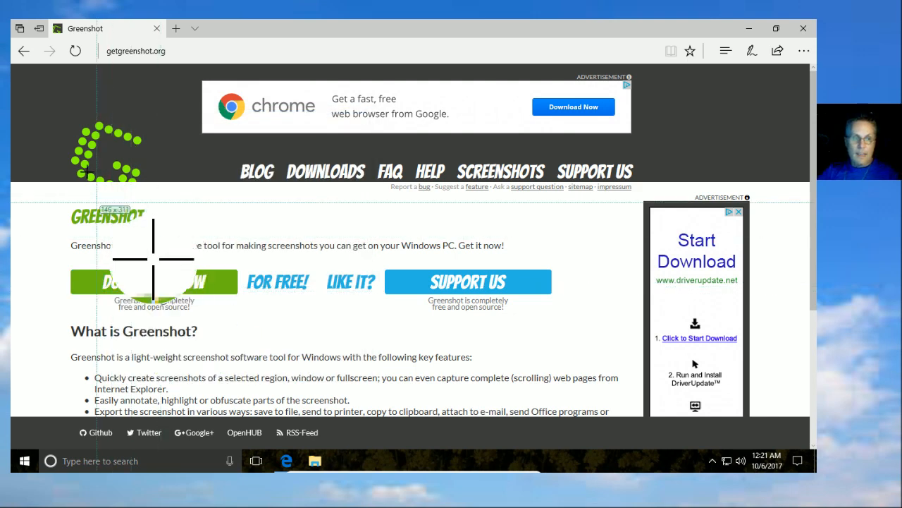
{"action": "left_click_drag", "start_coordinate": [59, 105], "coordinate": [556, 312]}
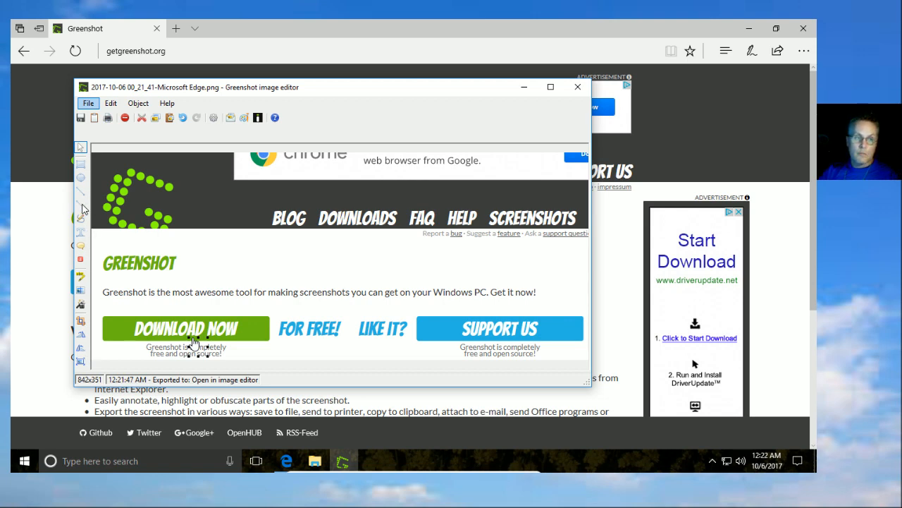
Draw a red arrow pointing at the GREENSHOT heading and add a text box reading "This is cool!" over its tail
{"action": "left_click", "coordinate": [81, 206]}
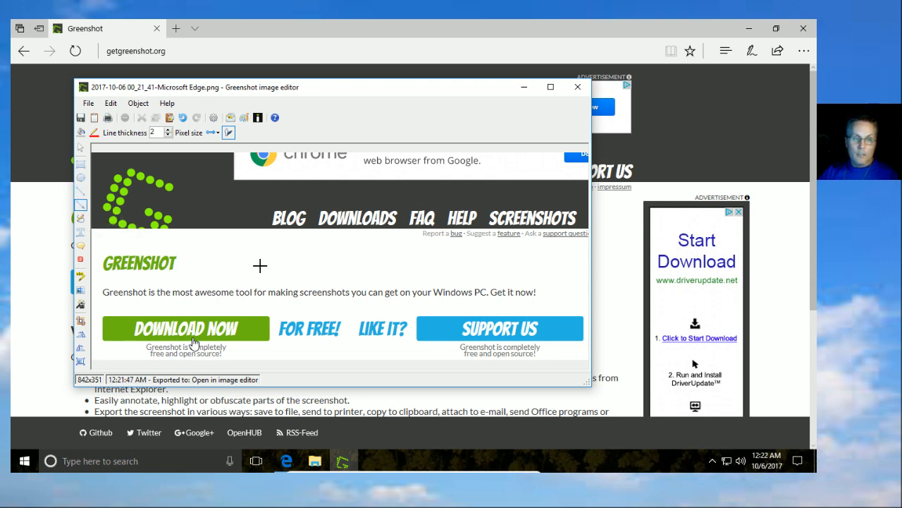
{"action": "left_click_drag", "start_coordinate": [269, 263], "coordinate": [185, 262]}
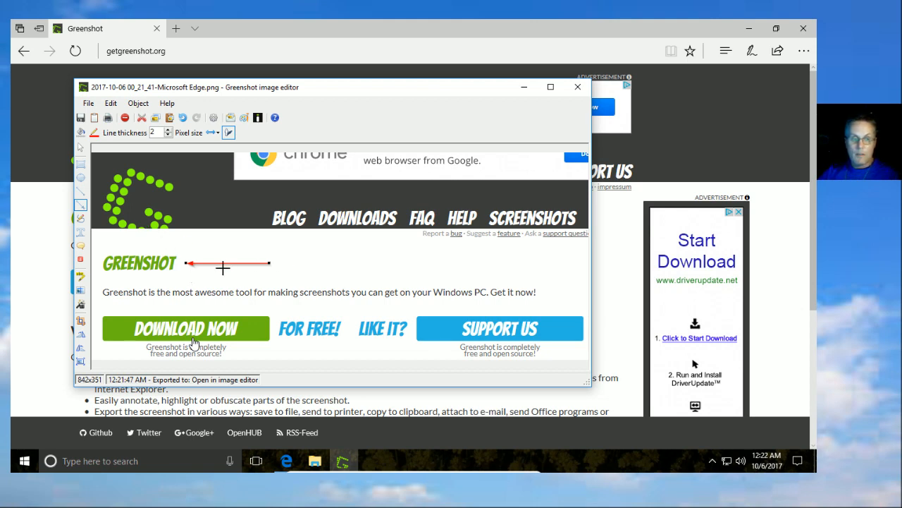
{"action": "left_click", "coordinate": [80, 236]}
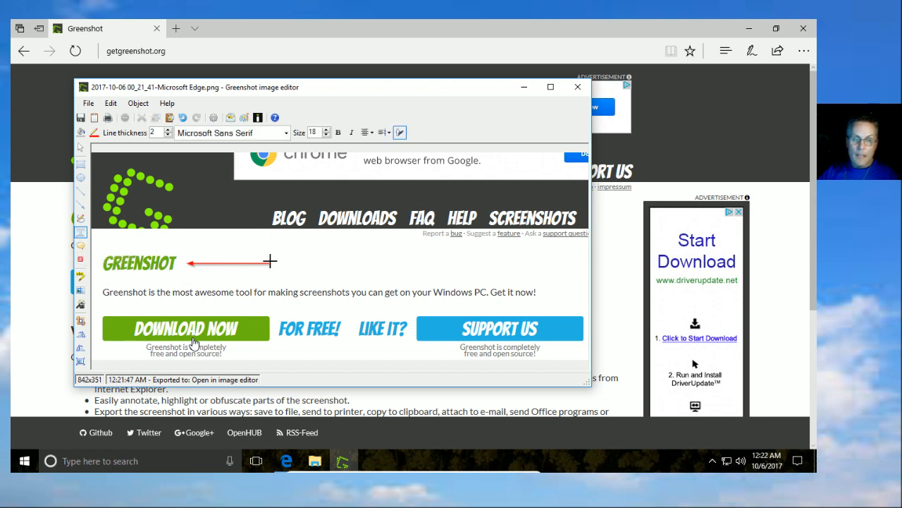
{"action": "left_click_drag", "start_coordinate": [242, 253], "coordinate": [304, 275]}
{"action": "left_click_drag", "start_coordinate": [332, 272], "coordinate": [333, 273]}
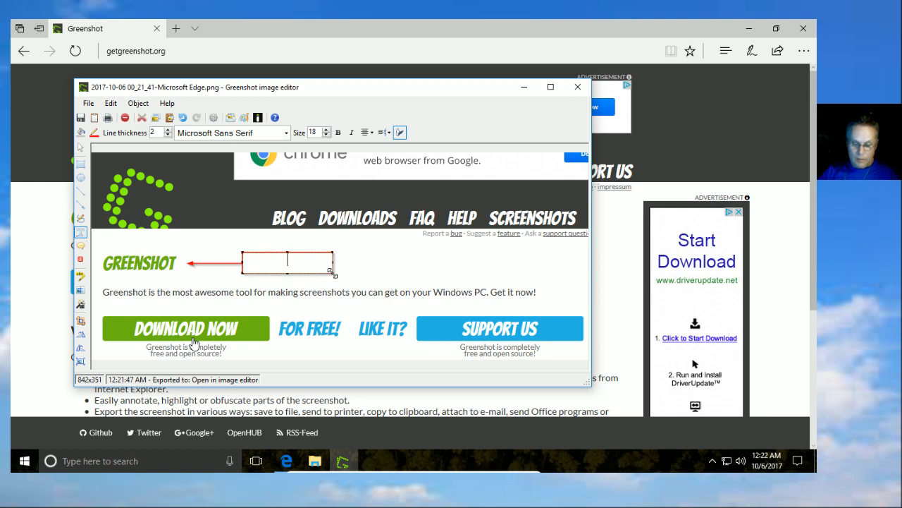
{"action": "type", "text": "Thisi"}
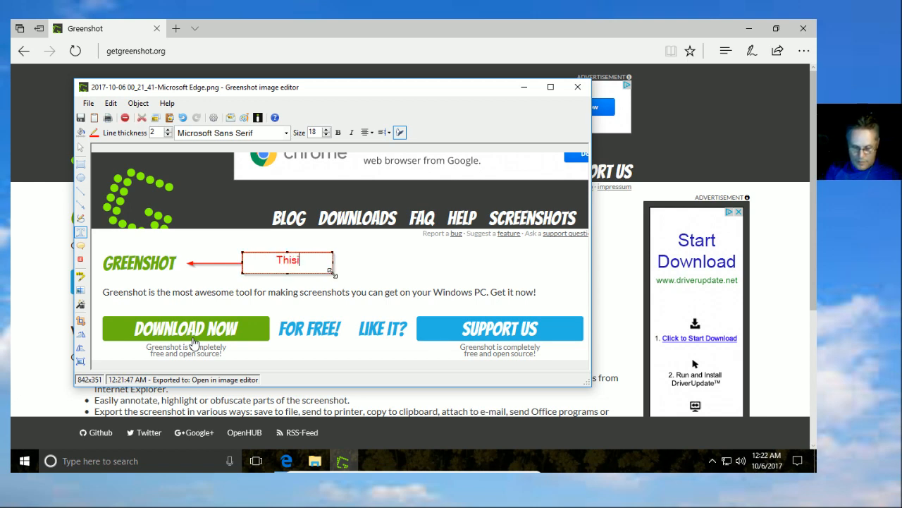
{"action": "key", "text": "BackSpace"}
{"action": "type", "text": "is "}
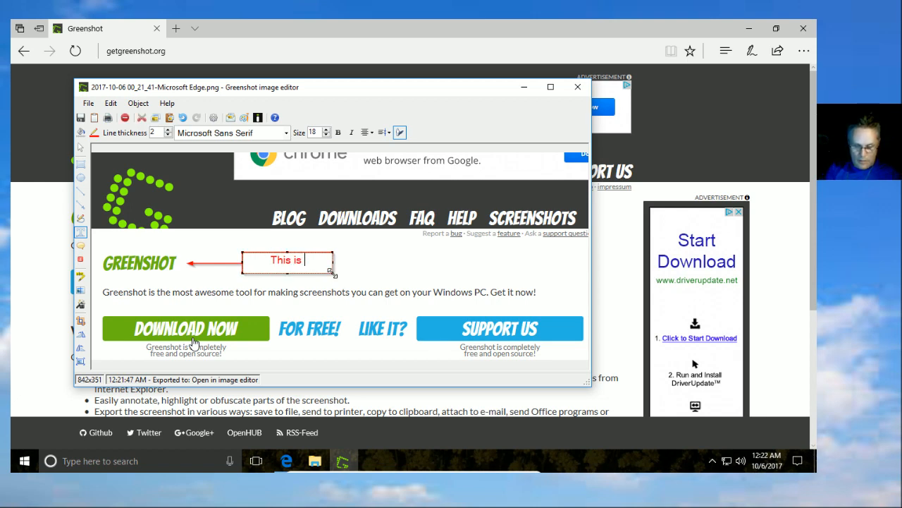
{"action": "type", "text": "cool!"}
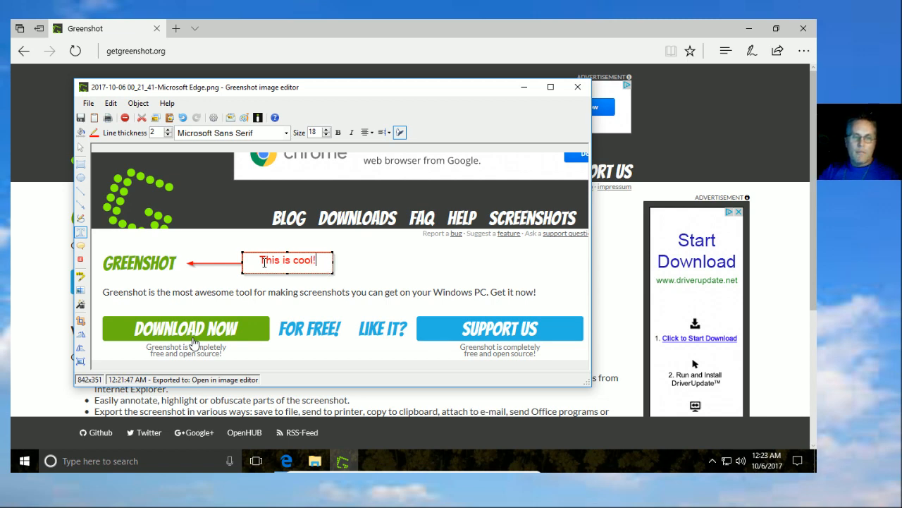
Try font size 14 for the "This is cool!" text, and set it back to 18
{"action": "left_click", "coordinate": [326, 135]}
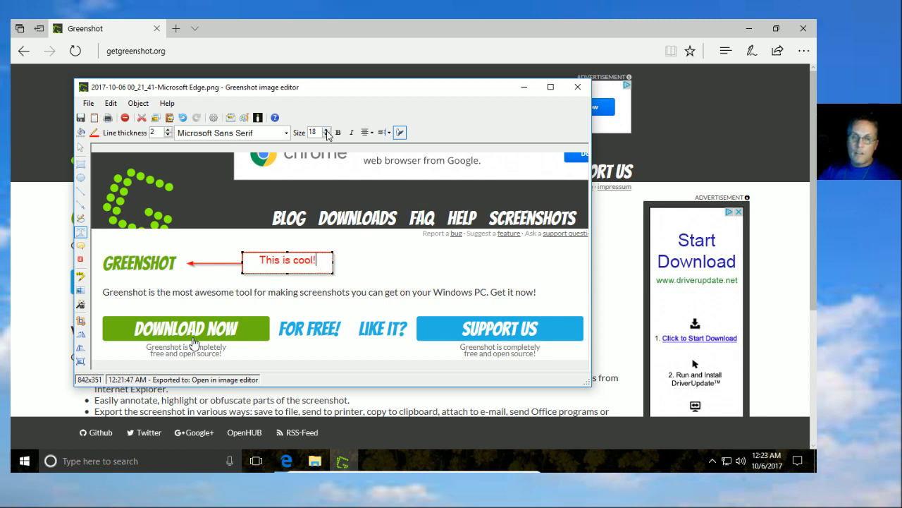
{"action": "left_click", "coordinate": [327, 135]}
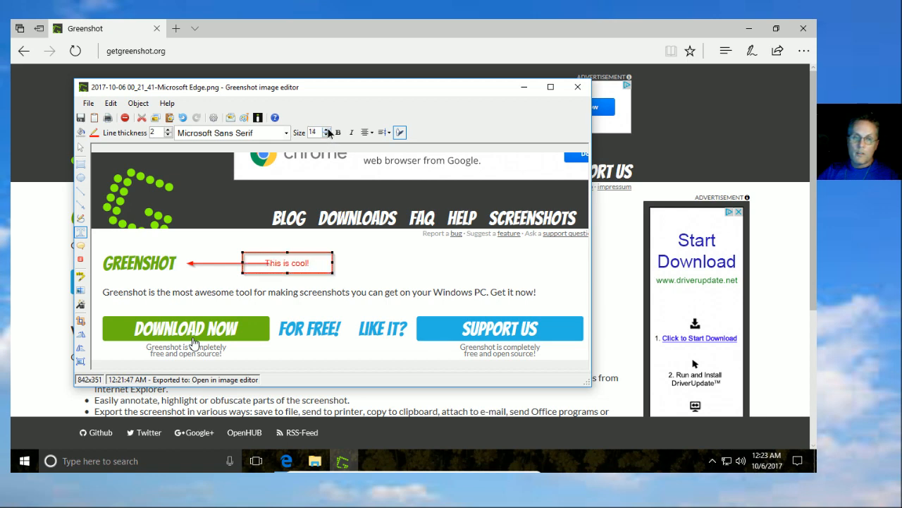
{"action": "left_click", "coordinate": [326, 129]}
{"action": "left_click", "coordinate": [327, 129]}
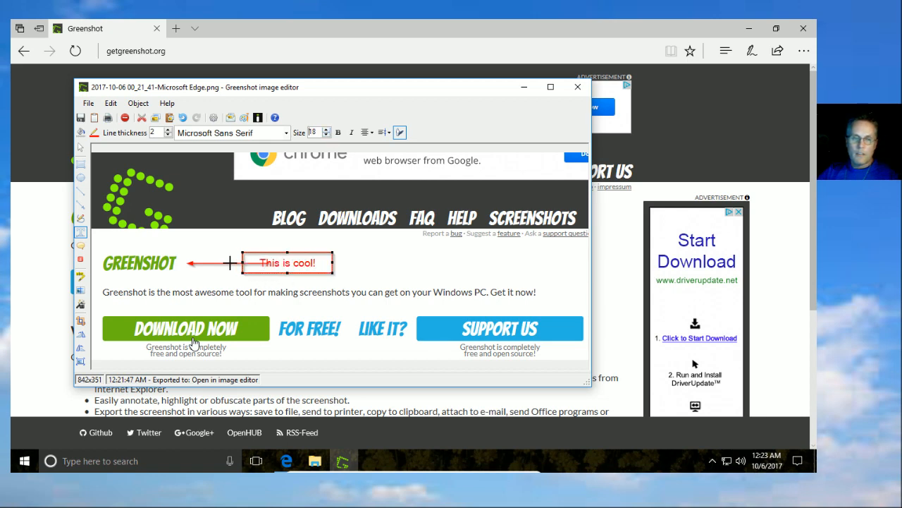
{"action": "left_click", "coordinate": [275, 262]}
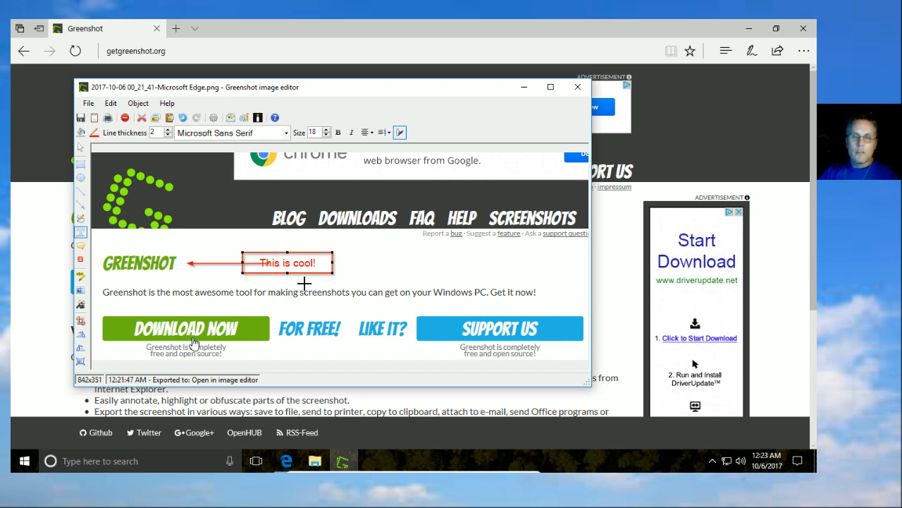
Fill the "This is cool!" text box with opaque white #FFFFFF and move it slightly closer to the arrowhead
{"action": "left_click", "coordinate": [80, 136]}
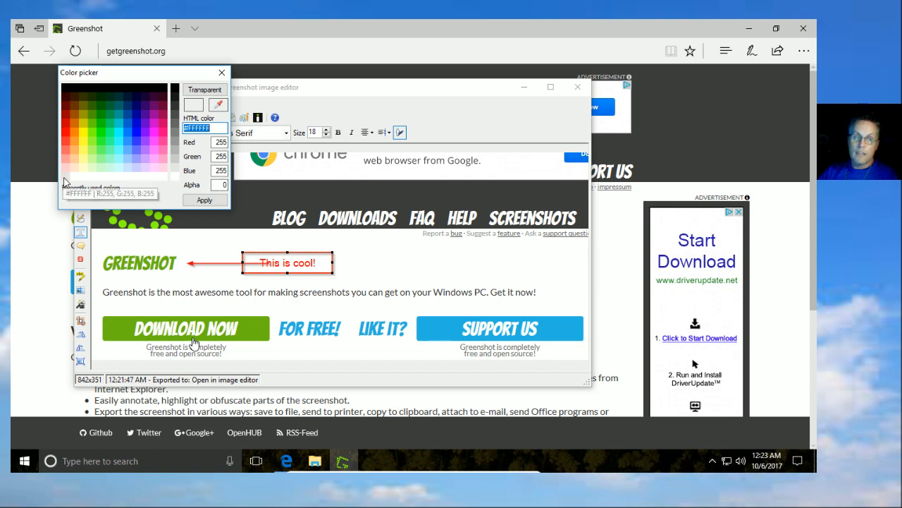
{"action": "left_click", "coordinate": [64, 182]}
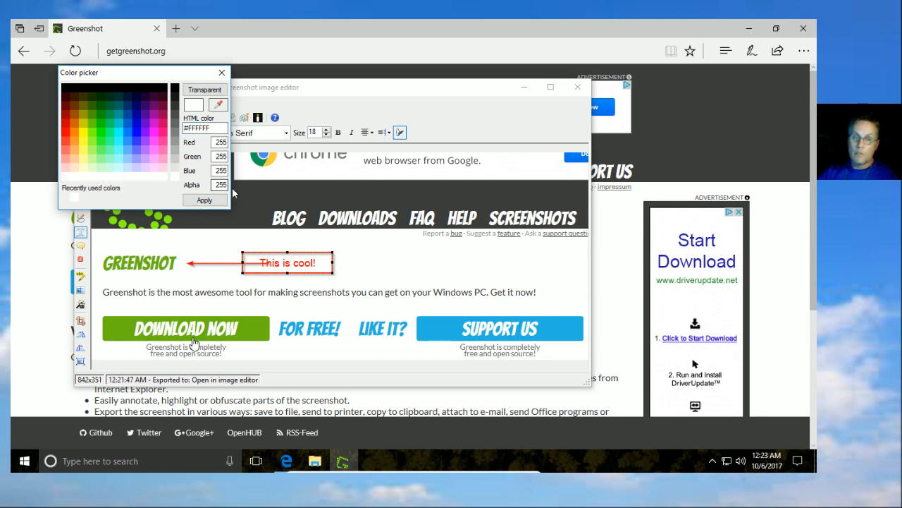
{"action": "left_click", "coordinate": [204, 200]}
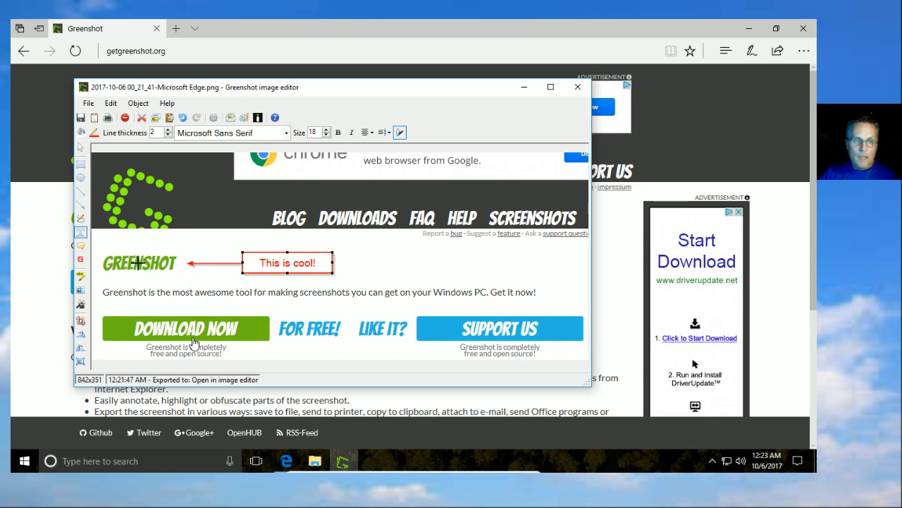
{"action": "left_click", "coordinate": [82, 150]}
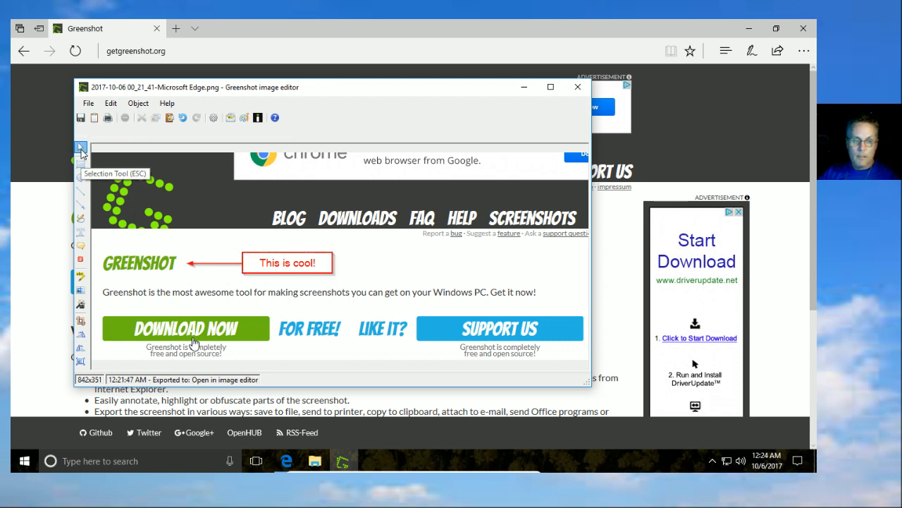
{"action": "mouse_move", "coordinate": [280, 269]}
{"action": "left_mouse_down"}
{"action": "mouse_move", "coordinate": [263, 271]}
{"action": "mouse_move", "coordinate": [282, 277]}
{"action": "mouse_move", "coordinate": [278, 258]}
{"action": "mouse_move", "coordinate": [274, 274]}
{"action": "left_mouse_up"}
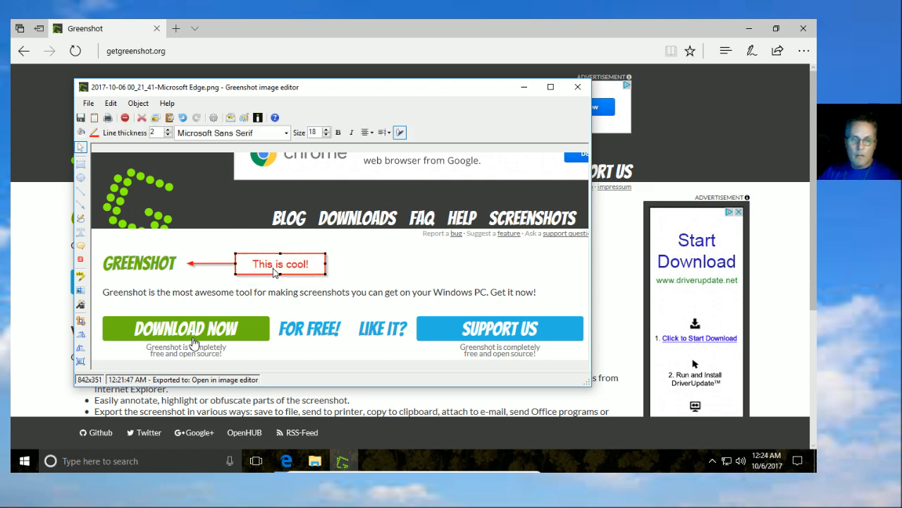
Send the "This is cool!" text box down to the bottom layer, and bring it back up to the top
{"action": "right_click", "coordinate": [274, 270]}
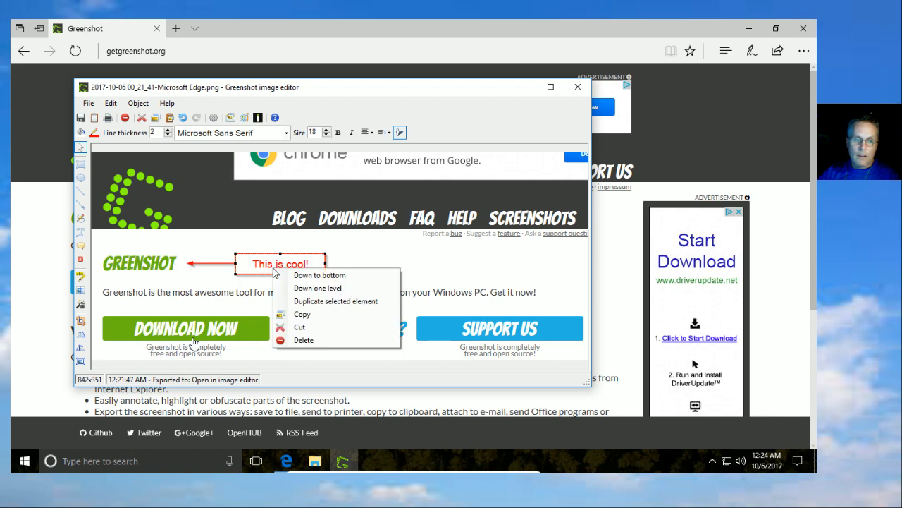
{"action": "left_click", "coordinate": [332, 278]}
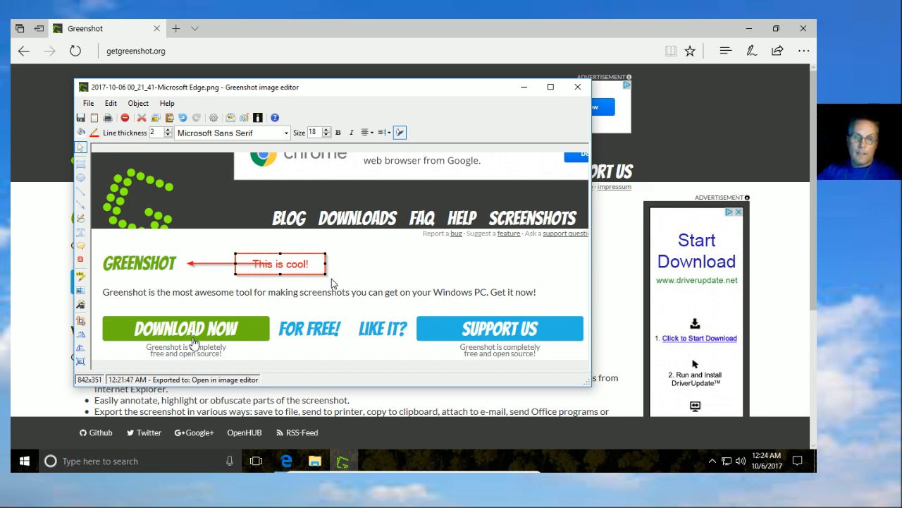
{"action": "right_click", "coordinate": [287, 268]}
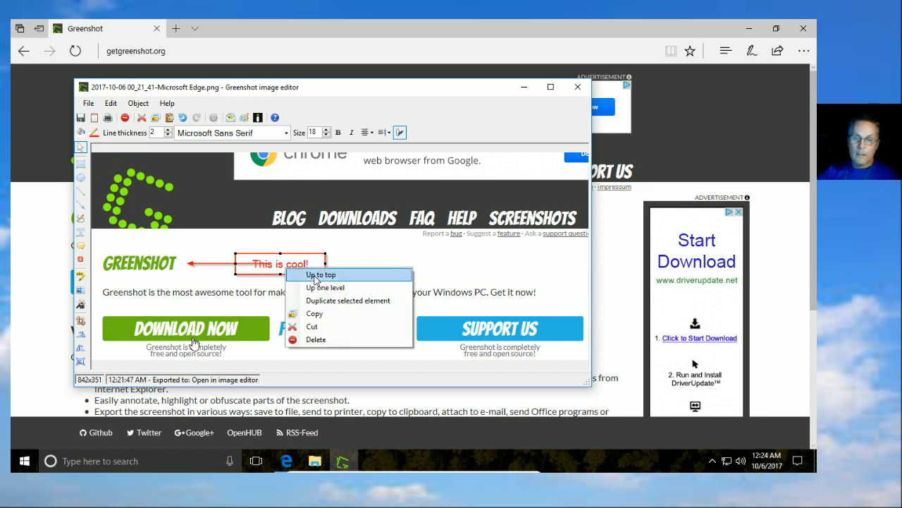
{"action": "left_click", "coordinate": [316, 275]}
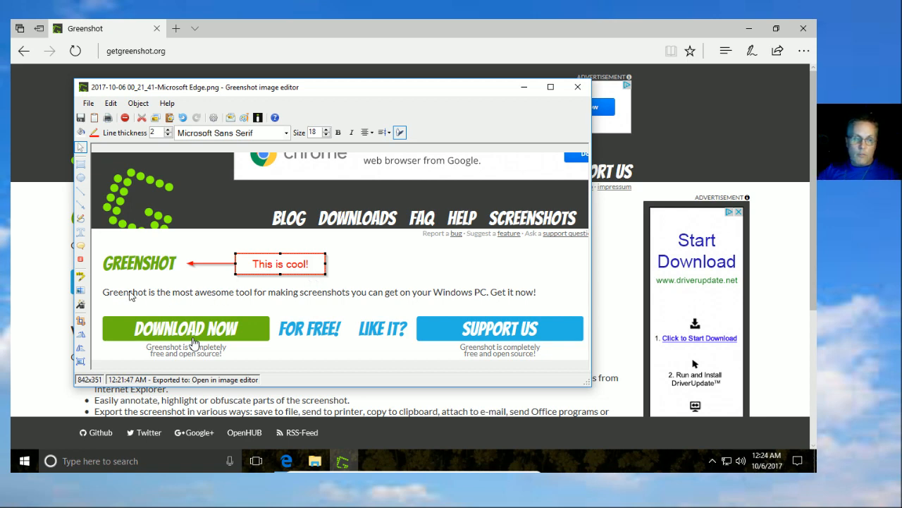
Highlight the sentence "Greenshot is the most awesome tool..." in yellow and adjust the highlight's position and height to fit the line
{"action": "left_click", "coordinate": [80, 277]}
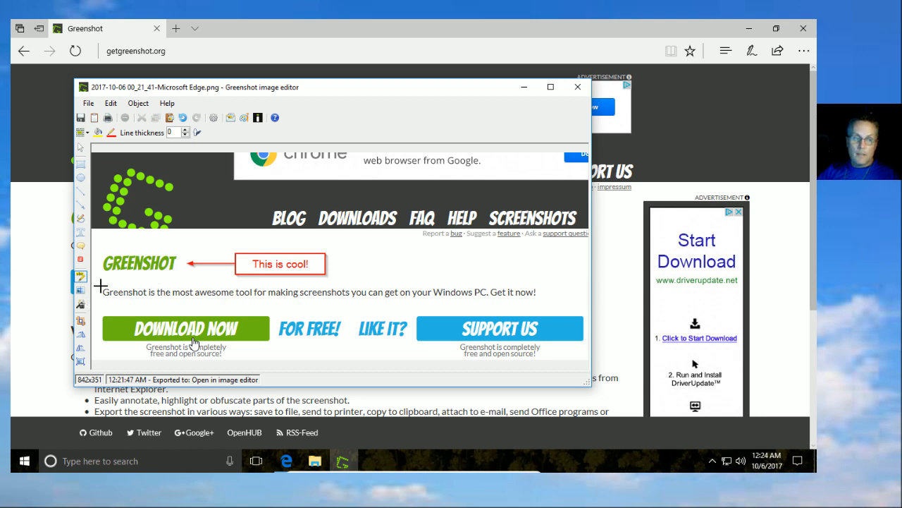
{"action": "left_click_drag", "start_coordinate": [102, 285], "coordinate": [539, 298]}
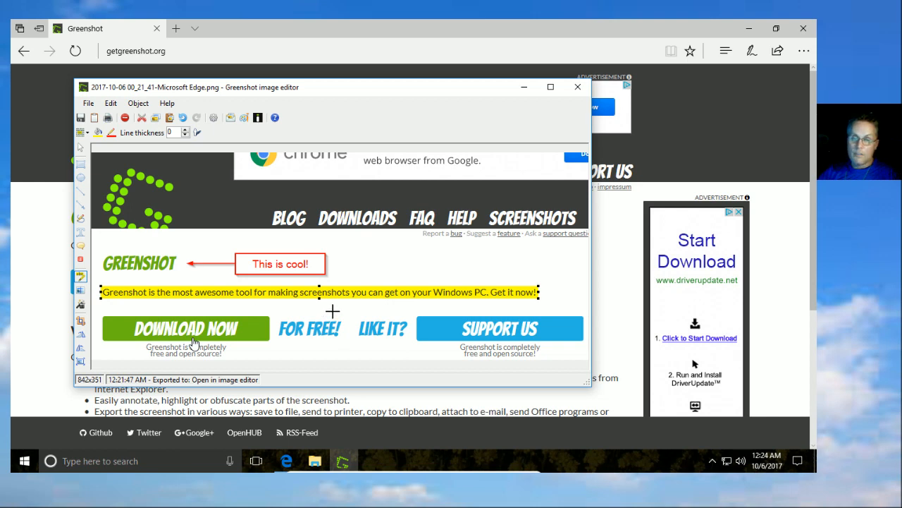
{"action": "key", "text": "Escape"}
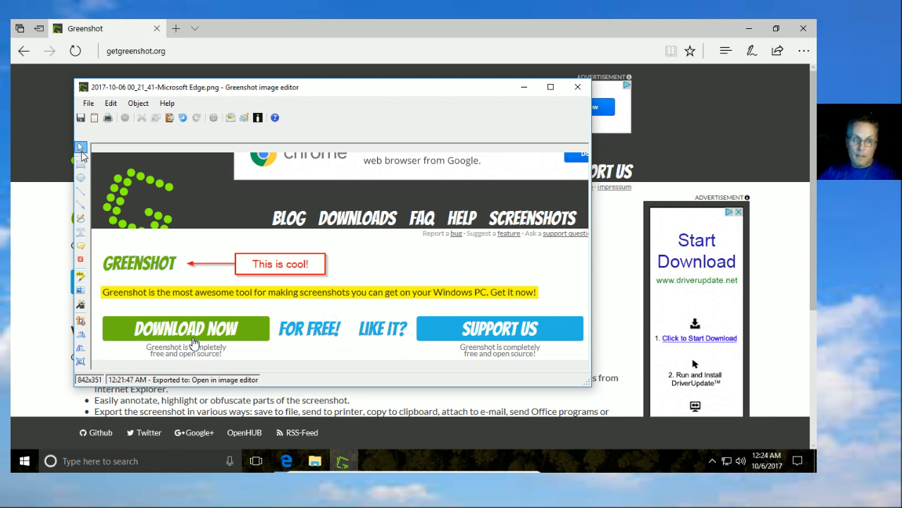
{"action": "mouse_move", "coordinate": [334, 292]}
{"action": "left_mouse_down"}
{"action": "mouse_move", "coordinate": [401, 238]}
{"action": "mouse_move", "coordinate": [403, 279]}
{"action": "mouse_move", "coordinate": [348, 294]}
{"action": "left_mouse_up"}
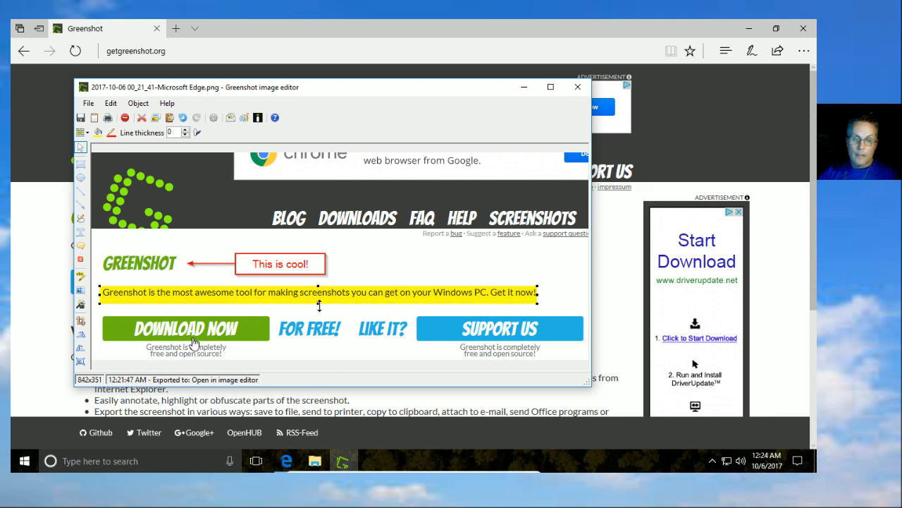
{"action": "mouse_move", "coordinate": [318, 299]}
{"action": "left_mouse_down"}
{"action": "mouse_move", "coordinate": [321, 356]}
{"action": "mouse_move", "coordinate": [319, 299]}
{"action": "left_mouse_up"}
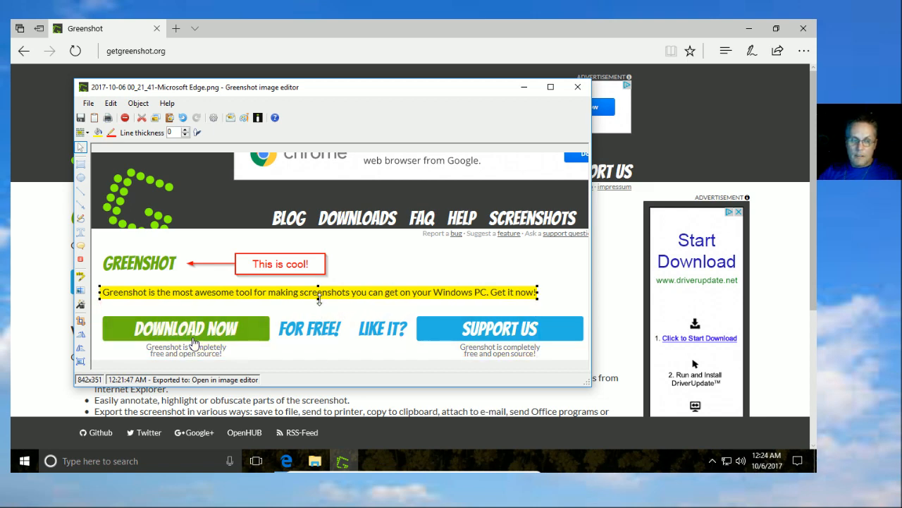
Obfuscate the "FOR FREE!" and "LIKE IT?" texts between the two buttons with a blur of radius 12
{"action": "left_click", "coordinate": [80, 291]}
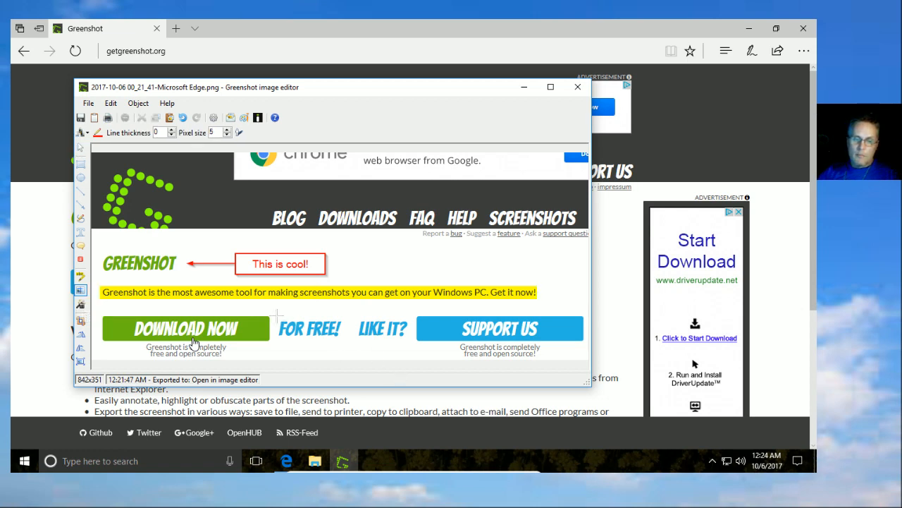
{"action": "left_click_drag", "start_coordinate": [275, 315], "coordinate": [347, 342]}
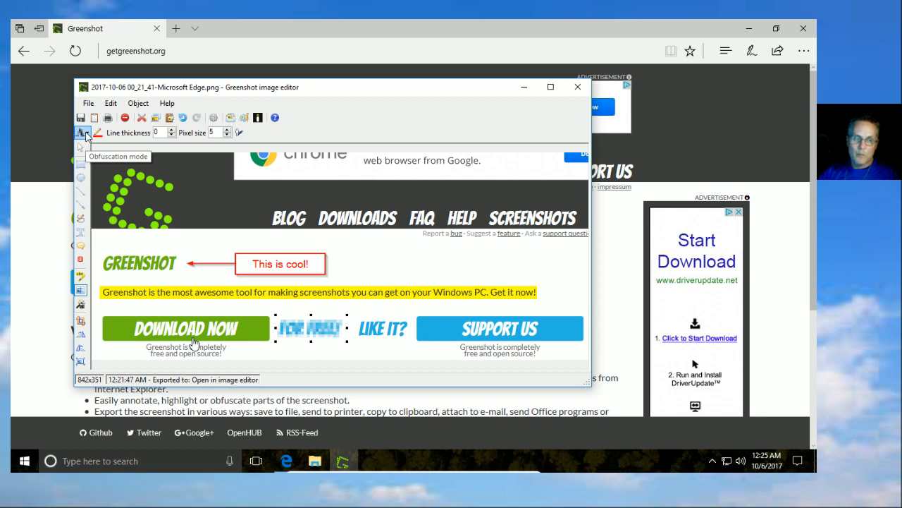
{"action": "left_click", "coordinate": [86, 136]}
{"action": "left_click", "coordinate": [96, 161]}
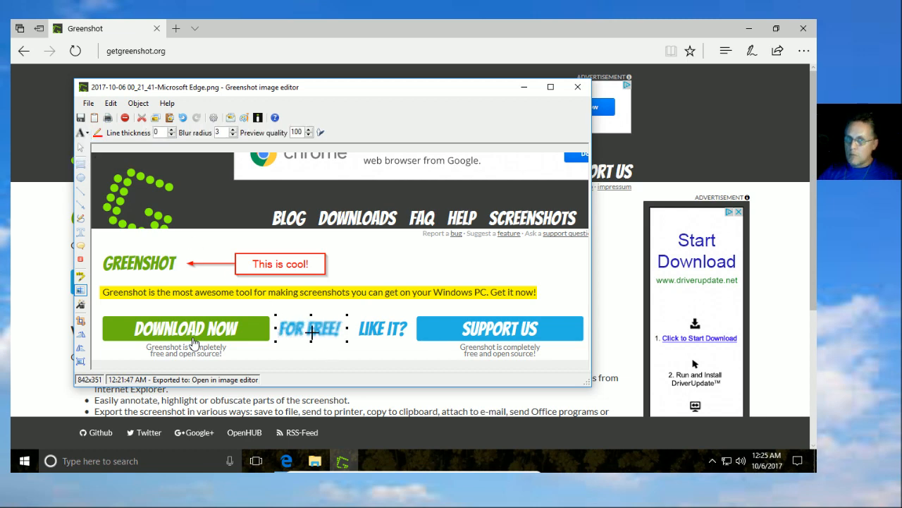
{"action": "triple_click", "coordinate": [234, 130]}
{"action": "triple_click", "coordinate": [234, 130]}
{"action": "triple_click", "coordinate": [234, 130]}
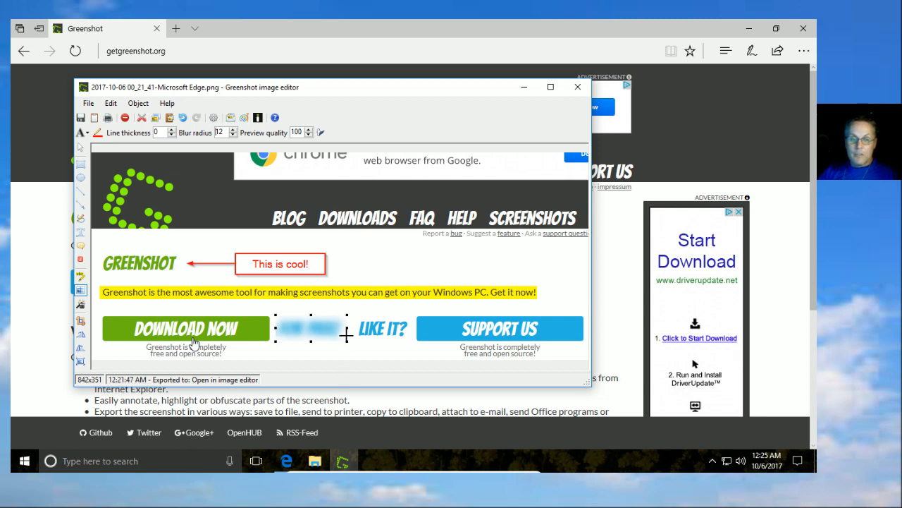
{"action": "left_click_drag", "start_coordinate": [347, 329], "coordinate": [411, 329]}
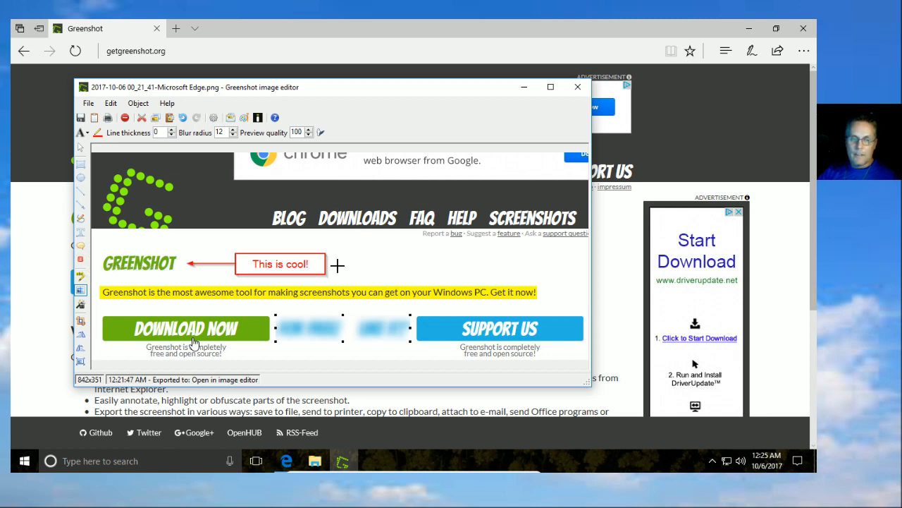
Apply the Drop shadow effect to the image and copy the annotated screenshot to the clipboard
{"action": "left_click", "coordinate": [81, 307]}
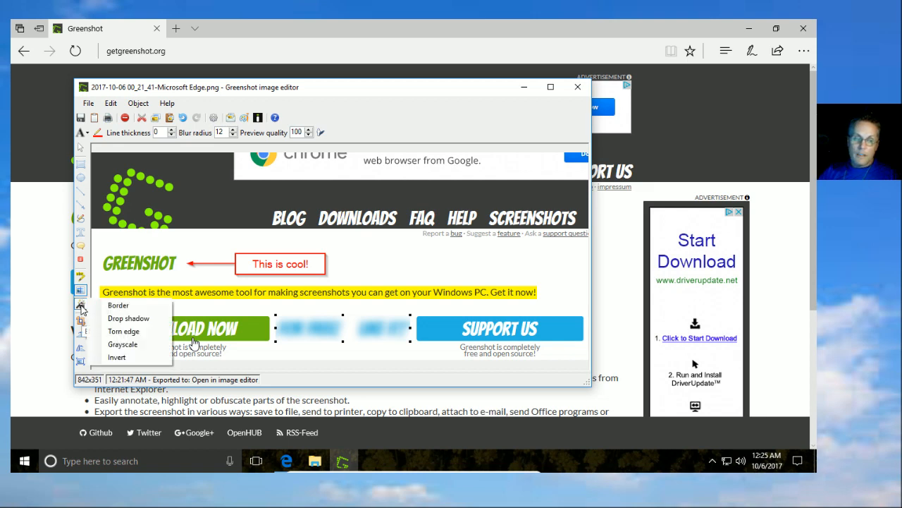
{"action": "left_click", "coordinate": [157, 319]}
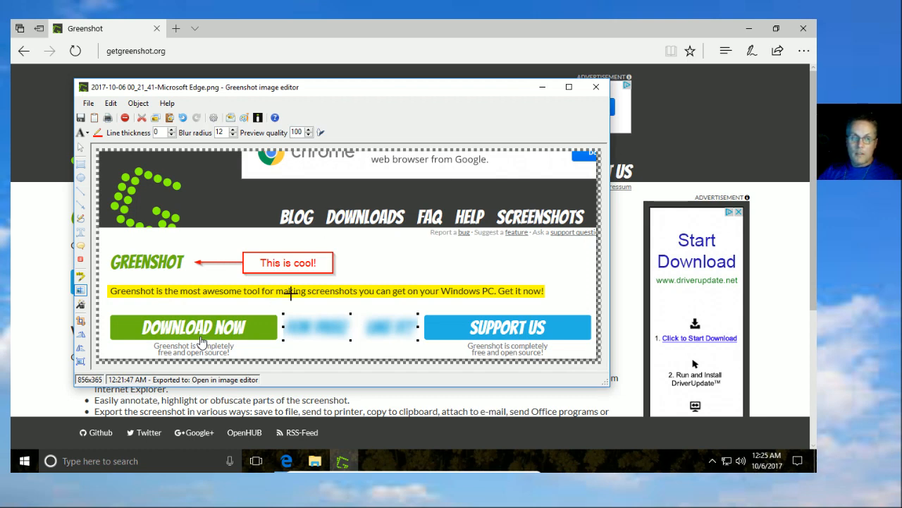
{"action": "left_click", "coordinate": [94, 118]}
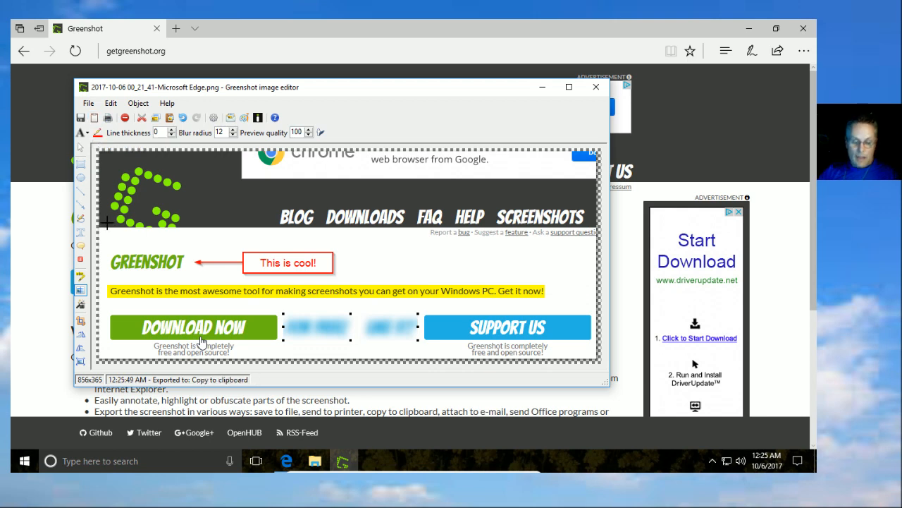
Search the computer for WordPad and open it with a new blank document
{"action": "key", "text": "super"}
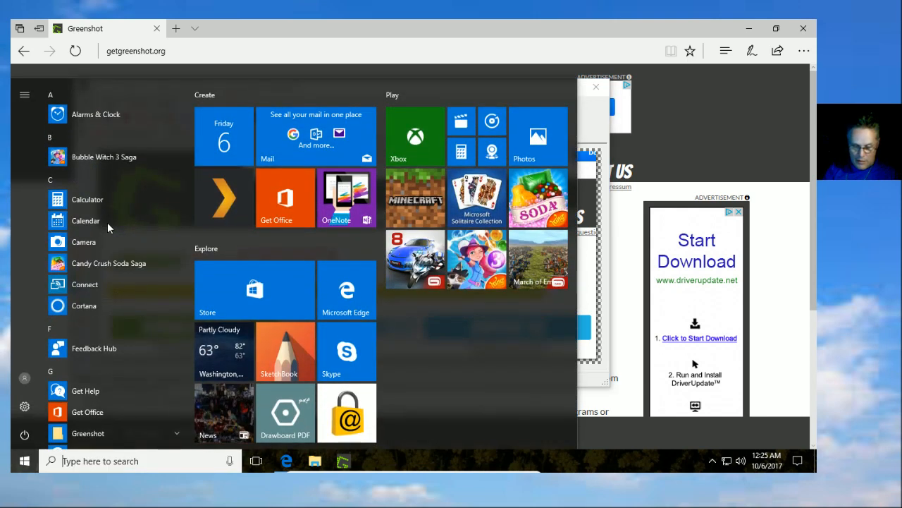
{"action": "type", "text": "winw"}
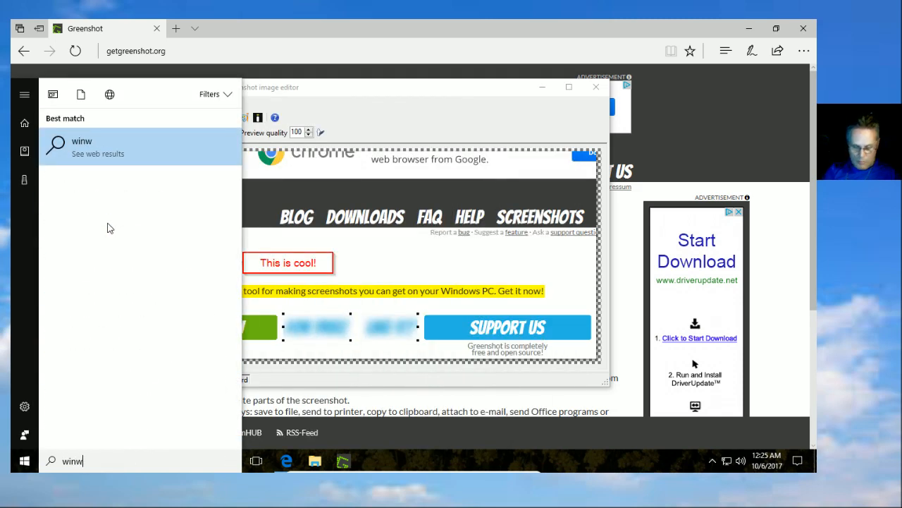
{"action": "key", "text": "BackSpace"}
{"action": "key", "text": "BackSpace"}
{"action": "key", "text": "BackSpace"}
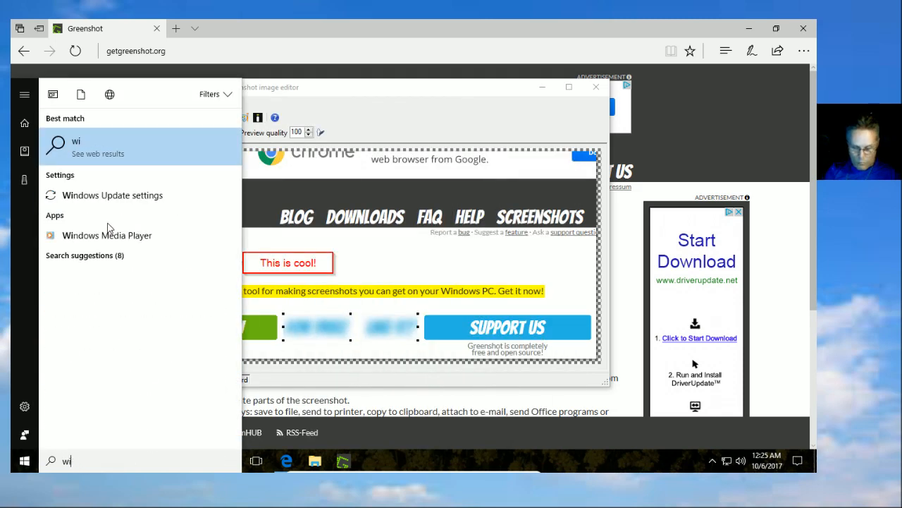
{"action": "type", "text": "ordp"}
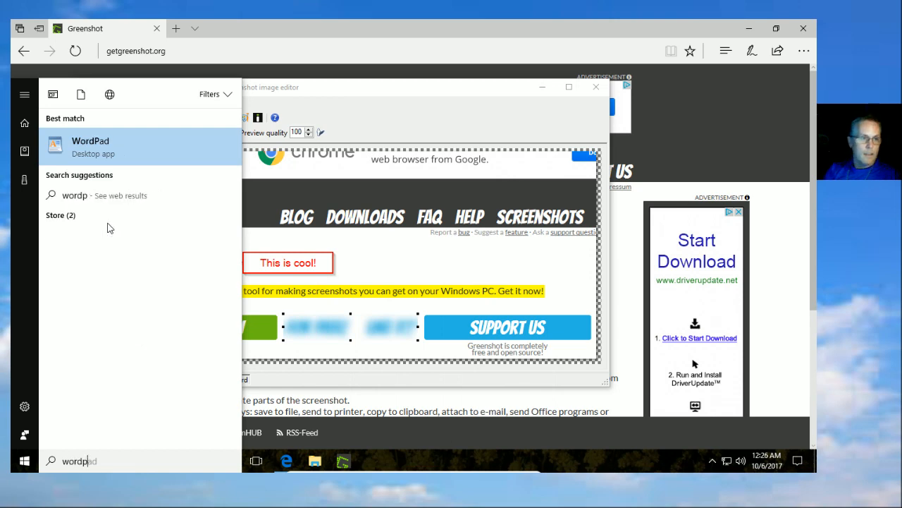
{"action": "key", "text": "Return"}
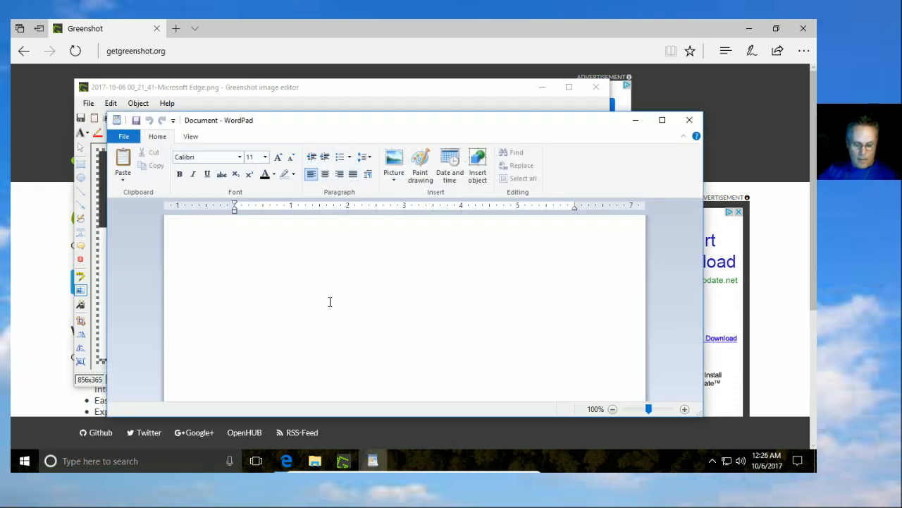
Paste the annotated screenshot into the blank WordPad document and maximize the document window
{"action": "key", "text": "ctrl+v"}
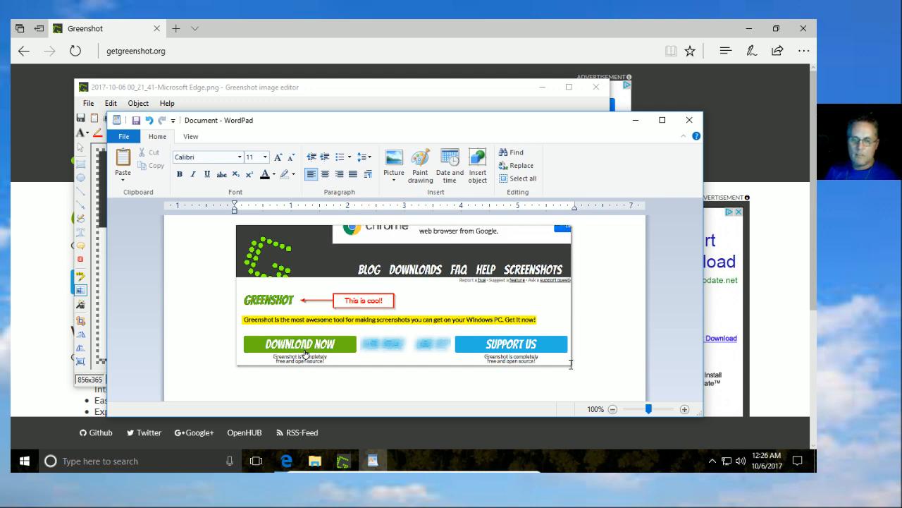
{"action": "left_click", "coordinate": [662, 120]}
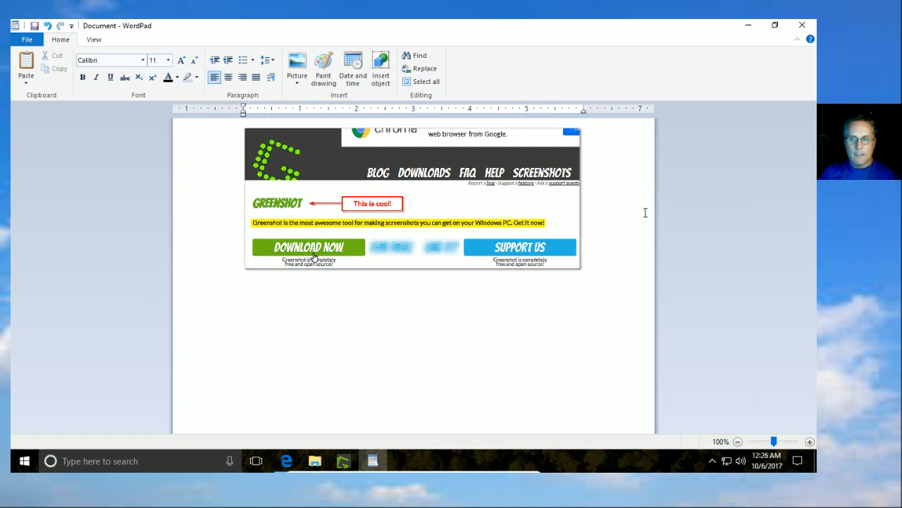
{"action": "scroll", "coordinate": [645, 213], "scroll_direction": "up", "scroll_amount": 1}
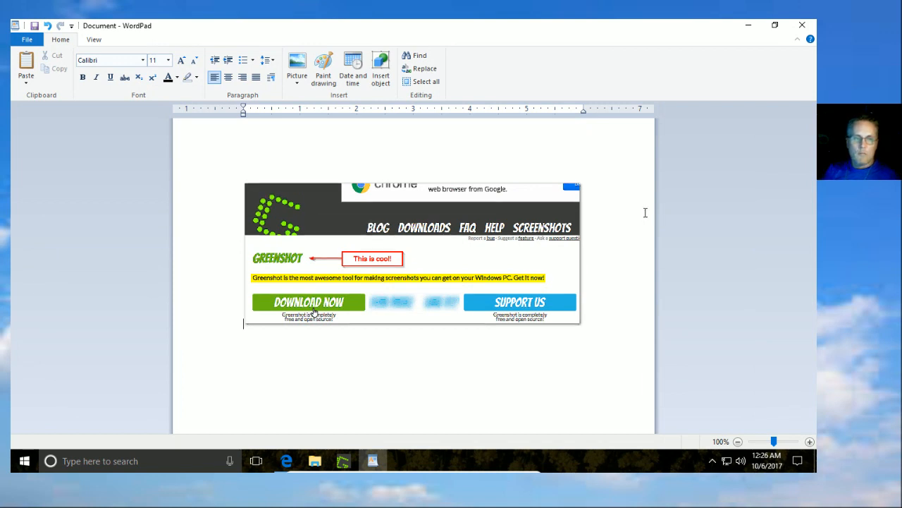